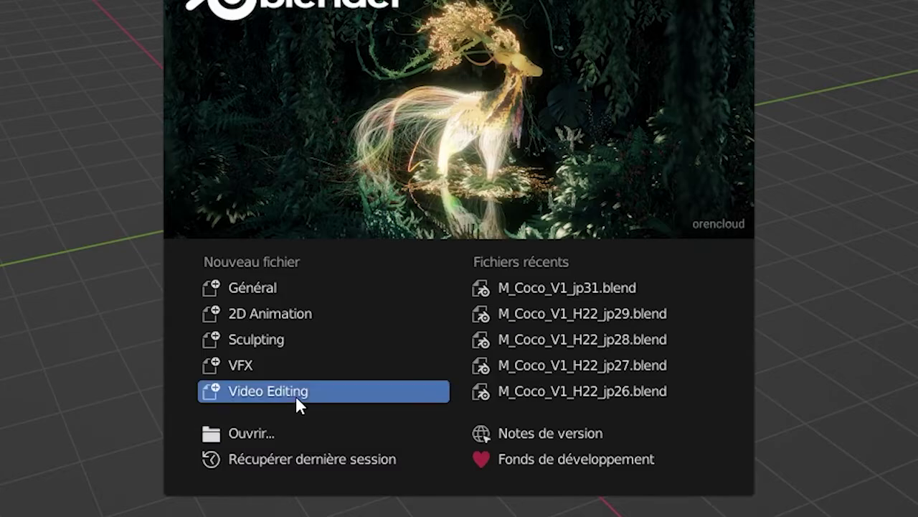
Create a new Video Editing file and place Chocolat_Rythme_jp2mix.mp3 from the Son folder on channel 1, starting at frame 1.
click(296, 396)
key(alt+Tab)
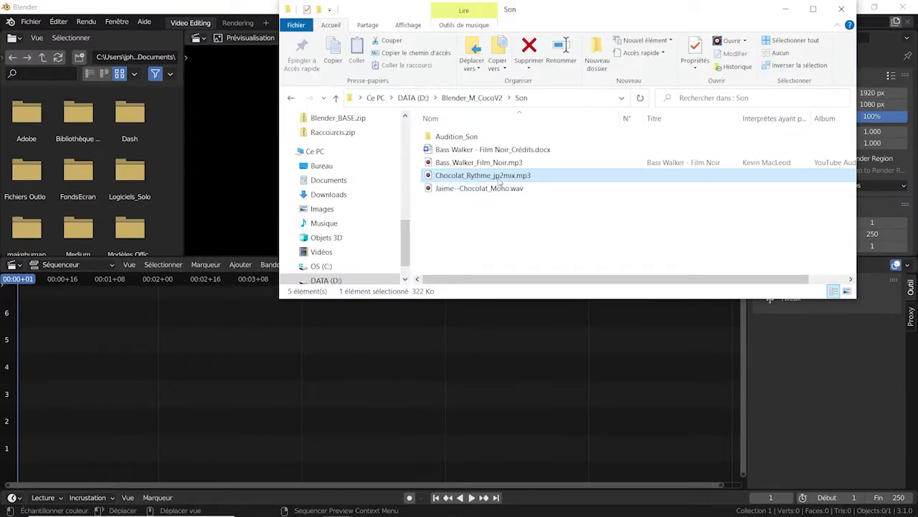
drag(500, 182, 51, 454)
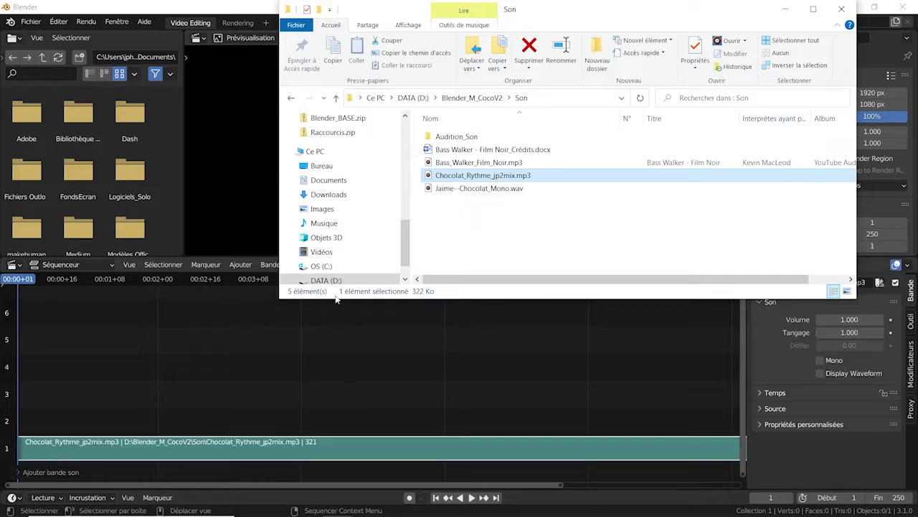
click(201, 277)
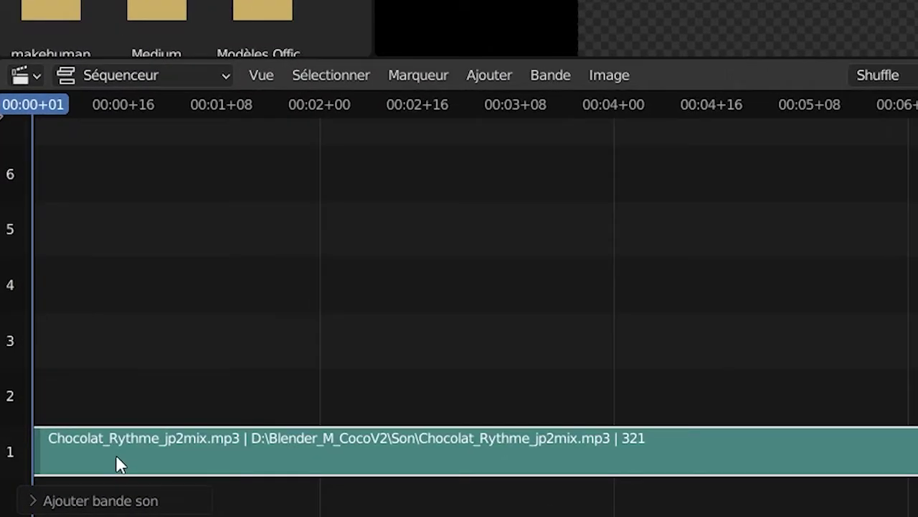
key(g)
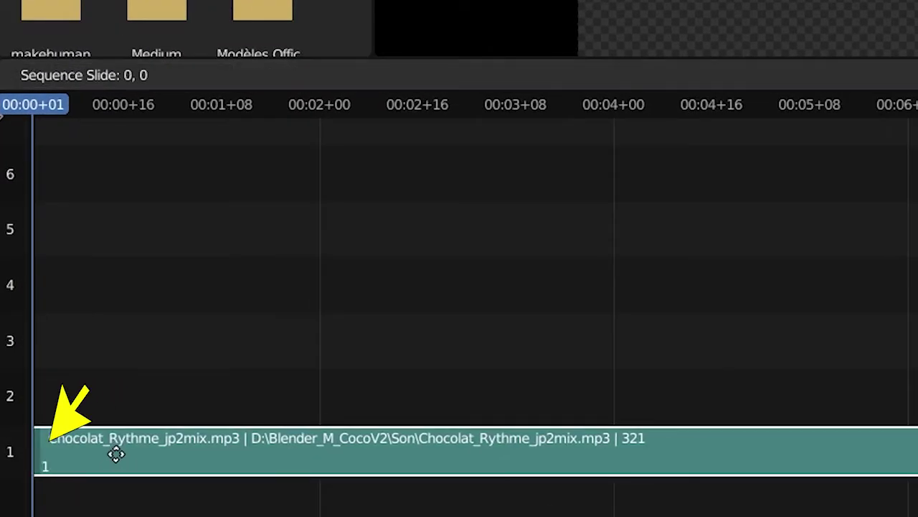
click(116, 453)
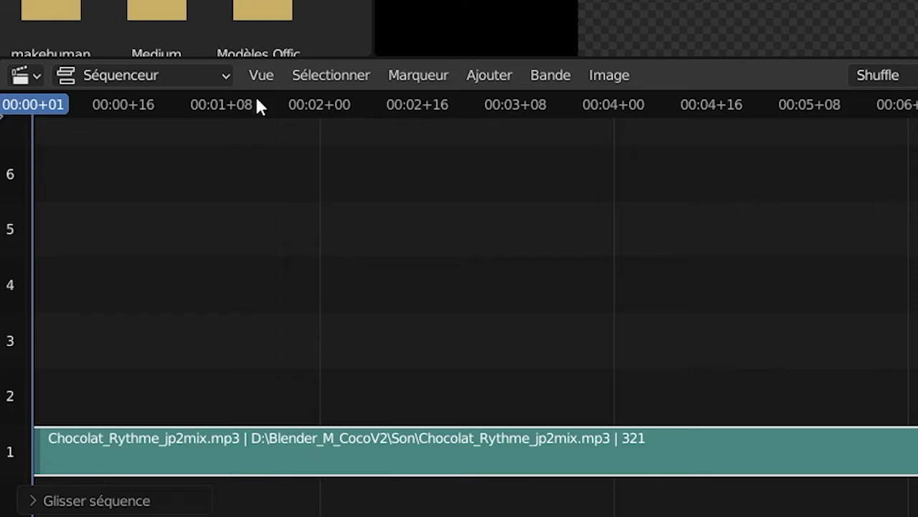
Switch the sequencer timeline from displaying seconds to displaying frame numbers.
click(264, 77)
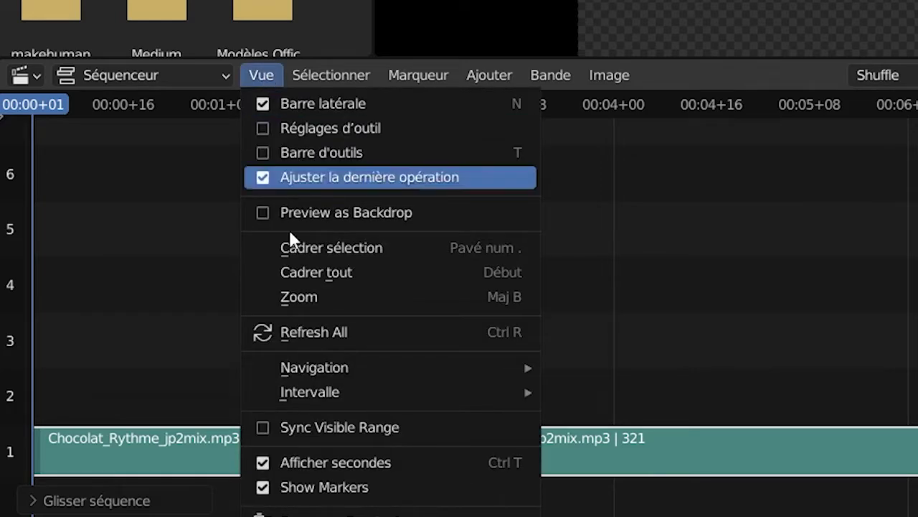
click(320, 464)
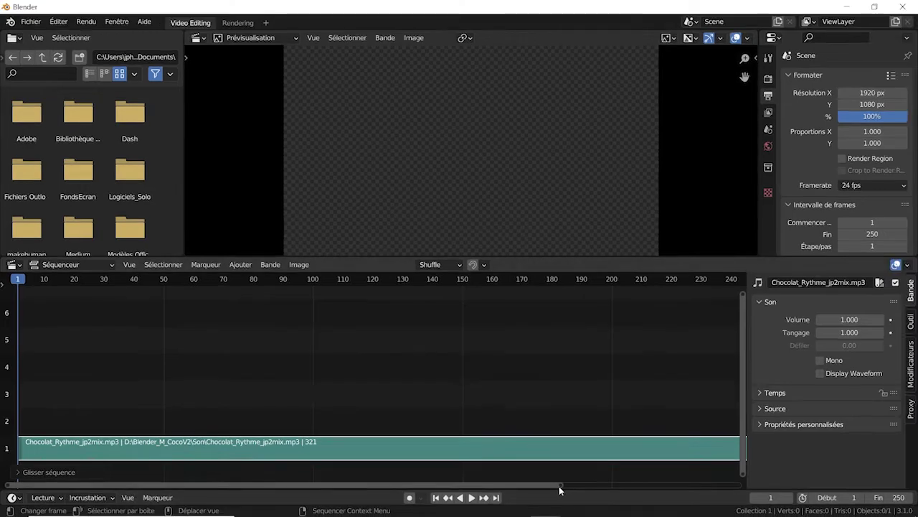
drag(558, 490, 746, 485)
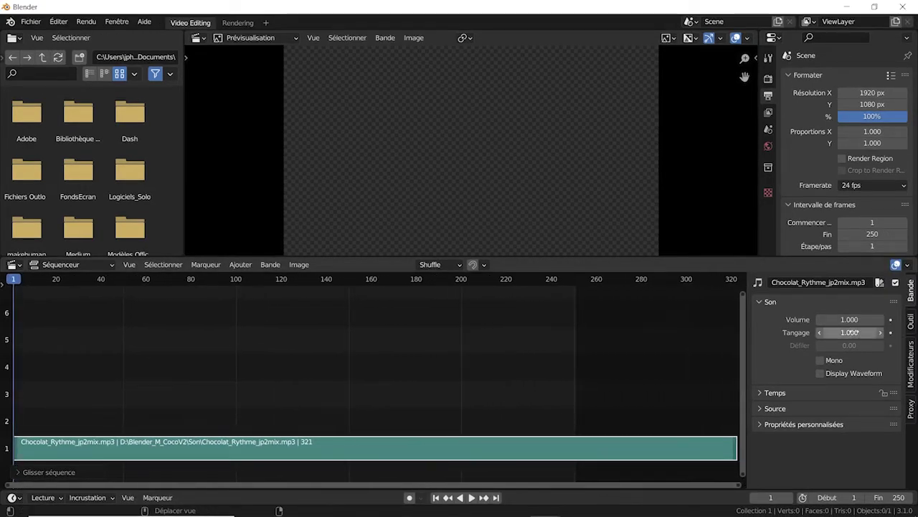
Display the waveform on the Chocolat_Rythme_jp2mix.mp3 sound strip.
click(821, 374)
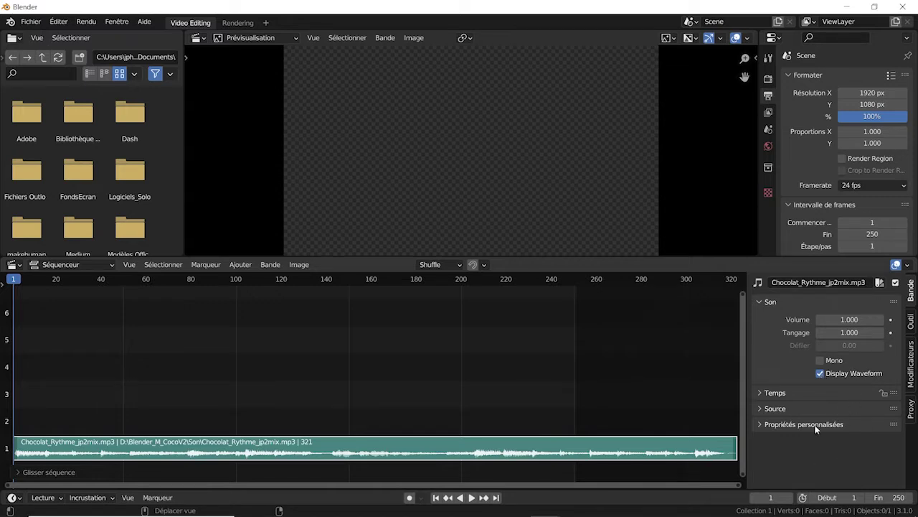
key(n)
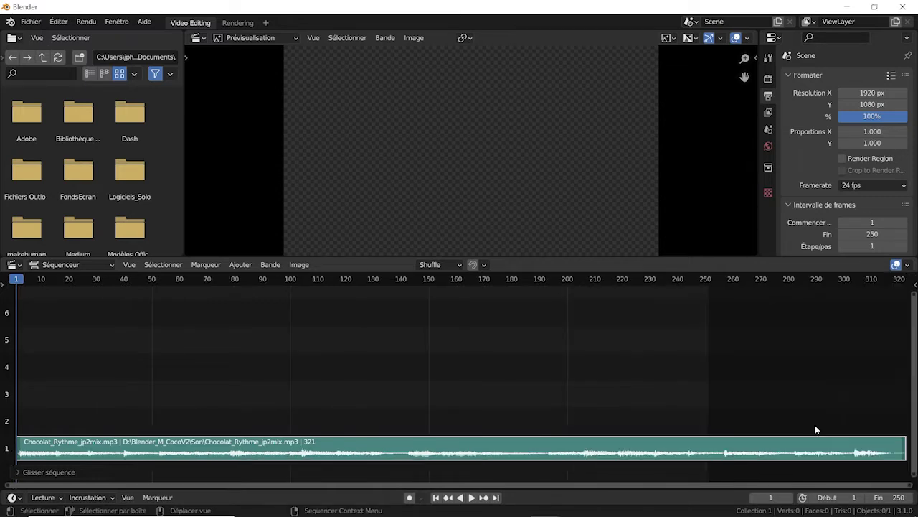
key(n)
key(n)
key(n)
ctrl+middle_drag(814, 340, 408, 414)
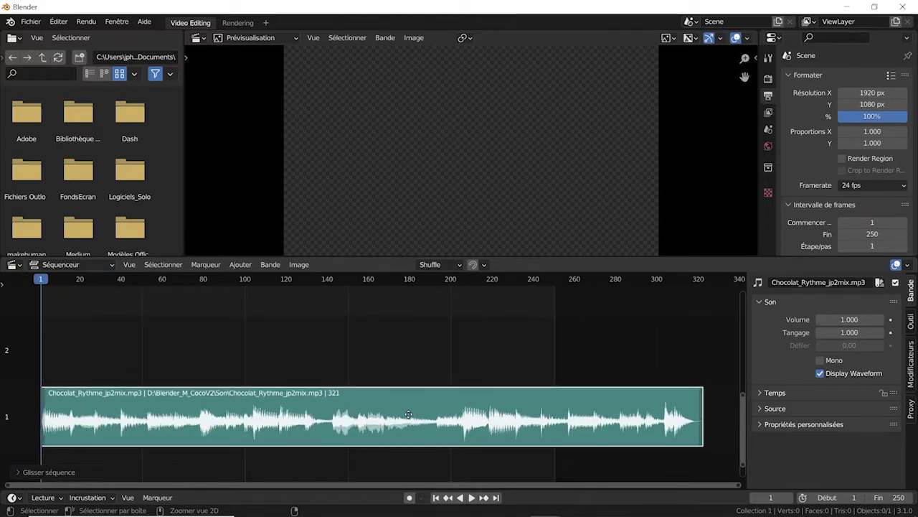
Play back the sound strip and place the playhead at its end, on frame 322.
key(space)
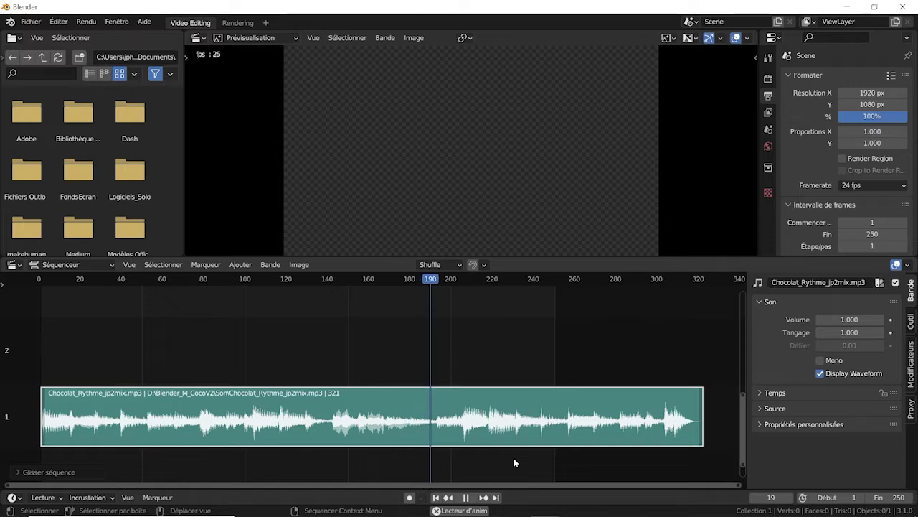
key(Escape)
click(704, 282)
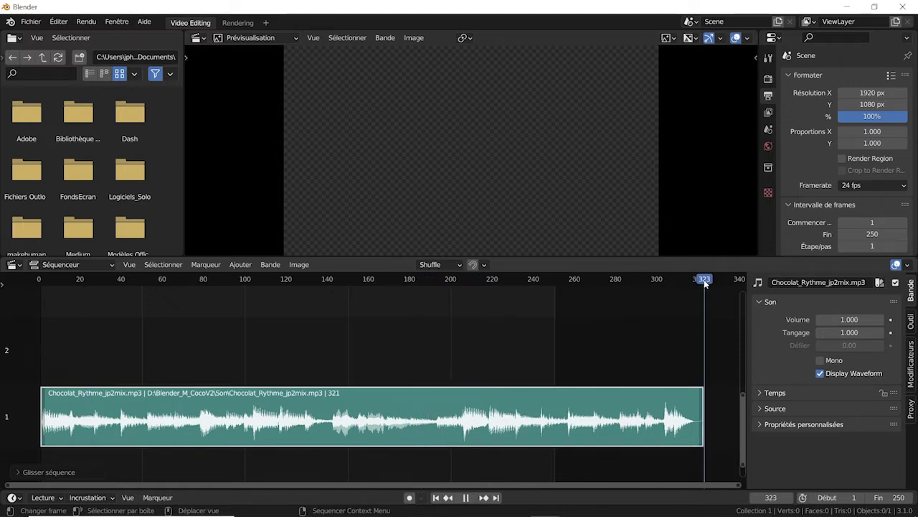
drag(704, 282, 702, 283)
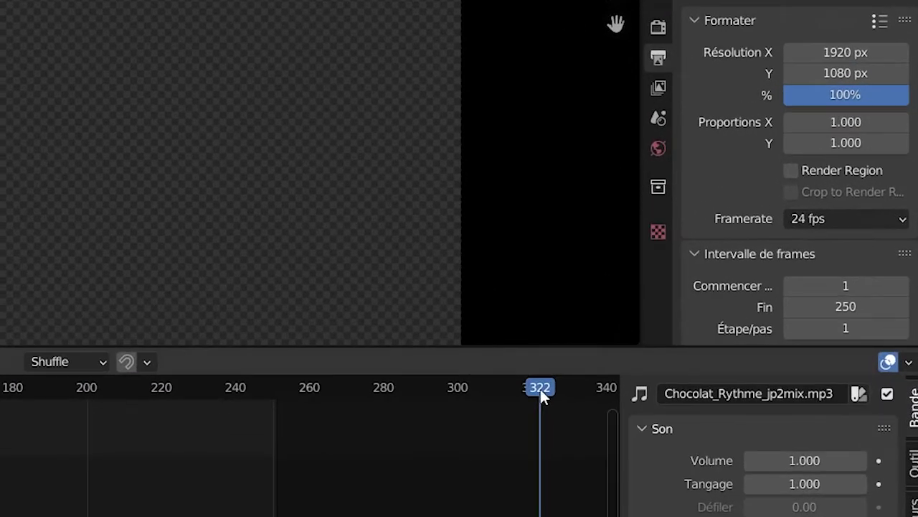
Try a 30 fps frame rate with the scene's end frame set to 402, and undo both changes.
click(873, 185)
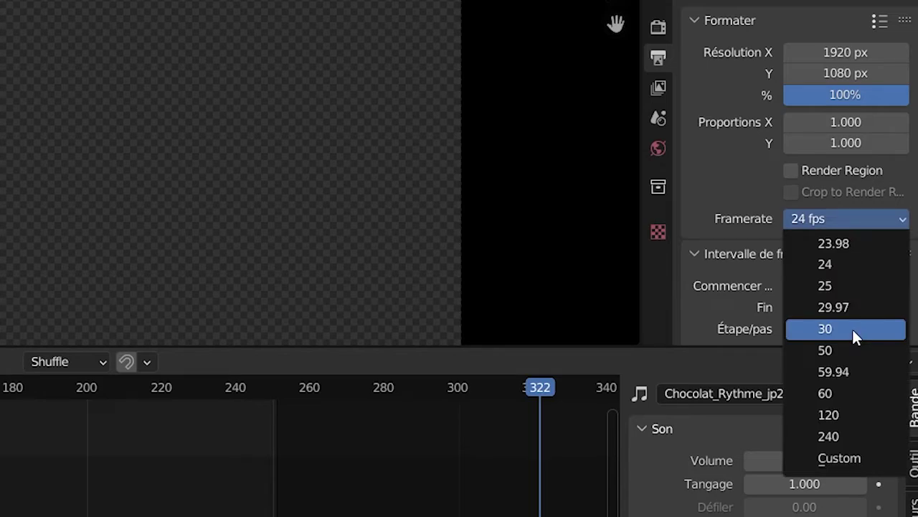
click(853, 329)
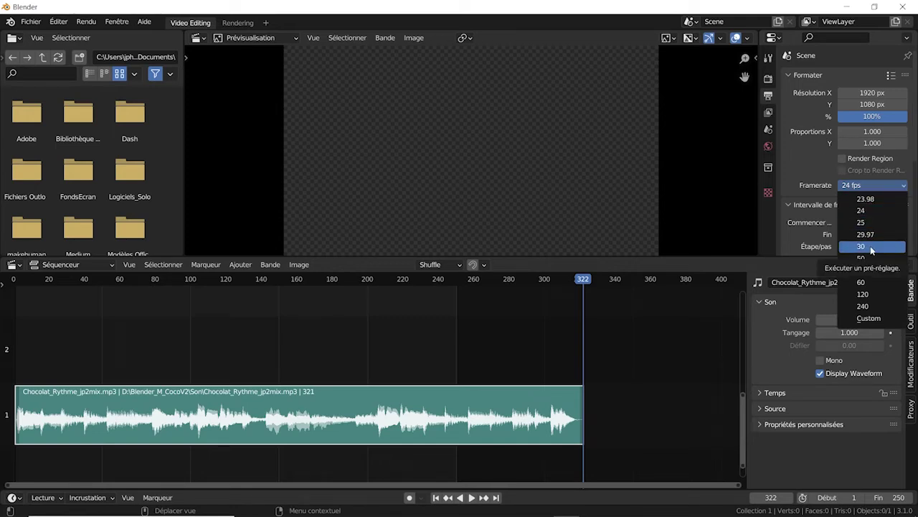
click(872, 247)
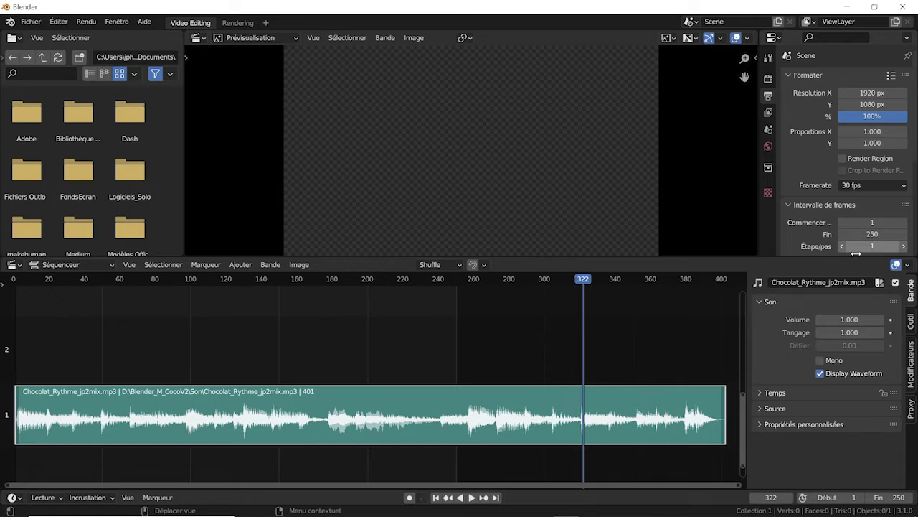
drag(699, 280, 725, 283)
click(872, 234)
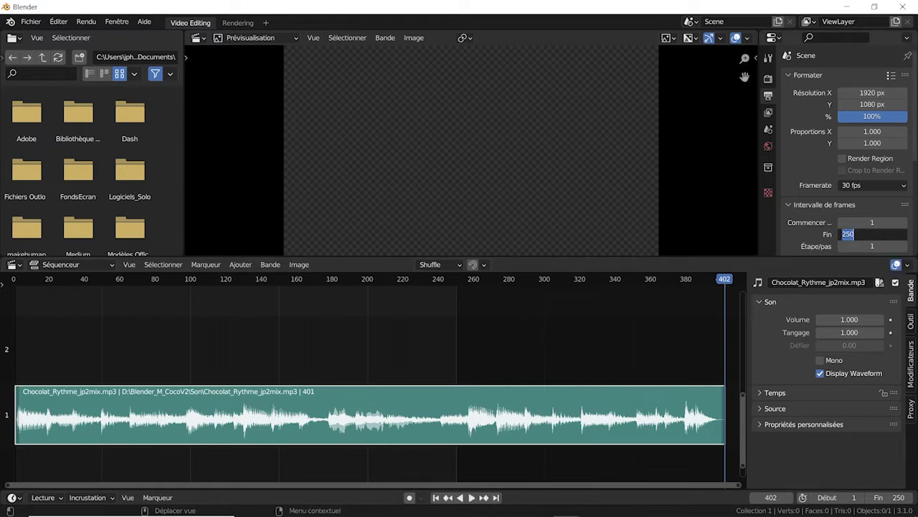
text(402)
key(Return)
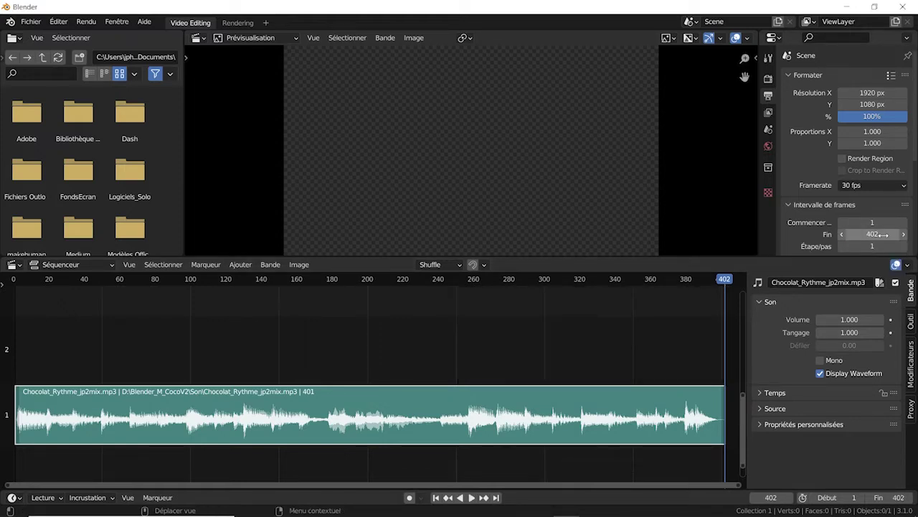
key(ctrl+z)
key(ctrl+z)
Set the scene's frame rate to 30 fps.
click(872, 185)
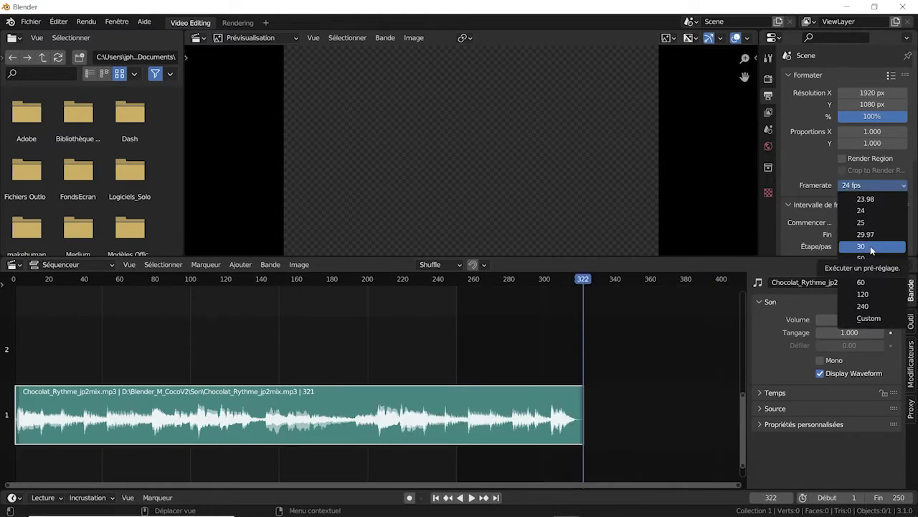
click(872, 248)
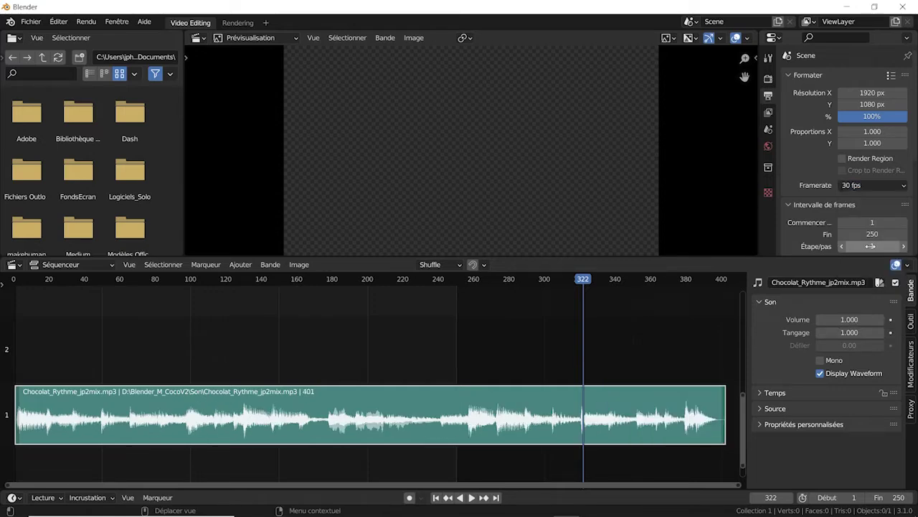
key(ctrl+z)
click(872, 185)
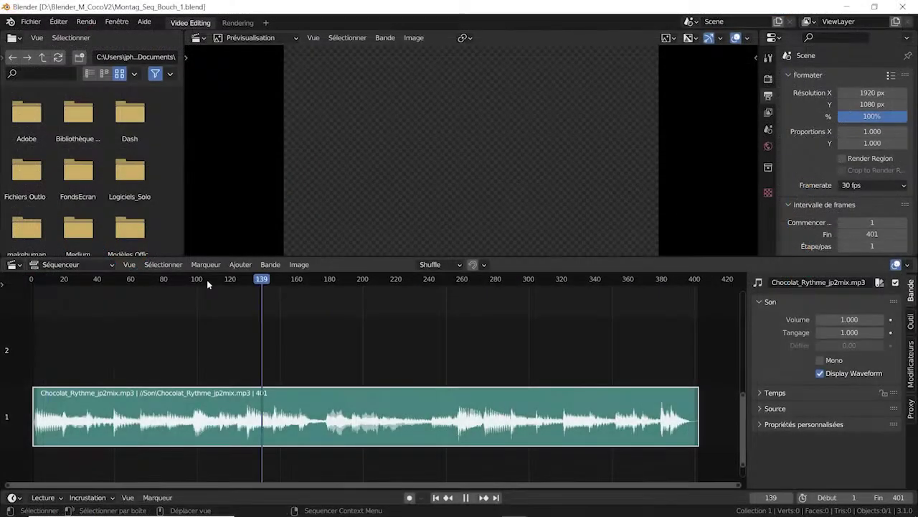
Return the playhead to frame 1 and add B_MBP.png from the Textures folder as an image strip on channel 2, frames 1 to 10, without replacing the selection.
drag(40, 280, 34, 284)
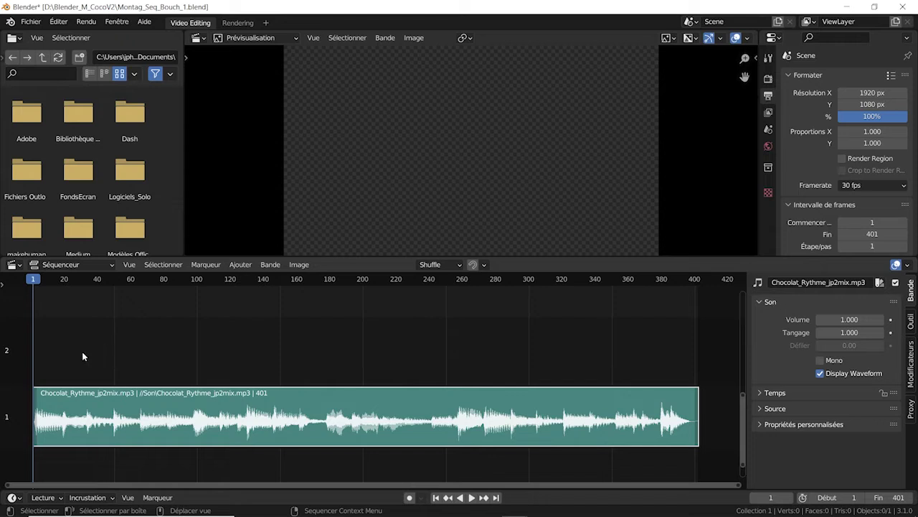
click(242, 266)
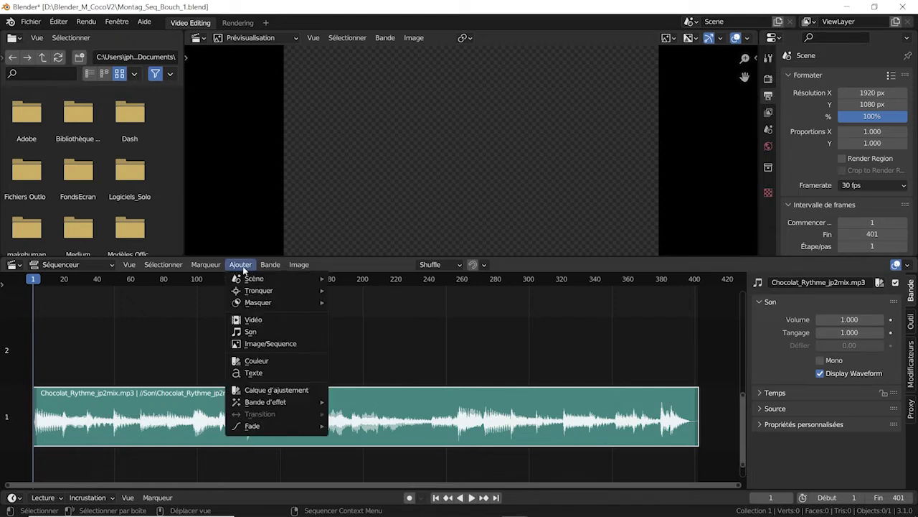
click(260, 343)
click(156, 318)
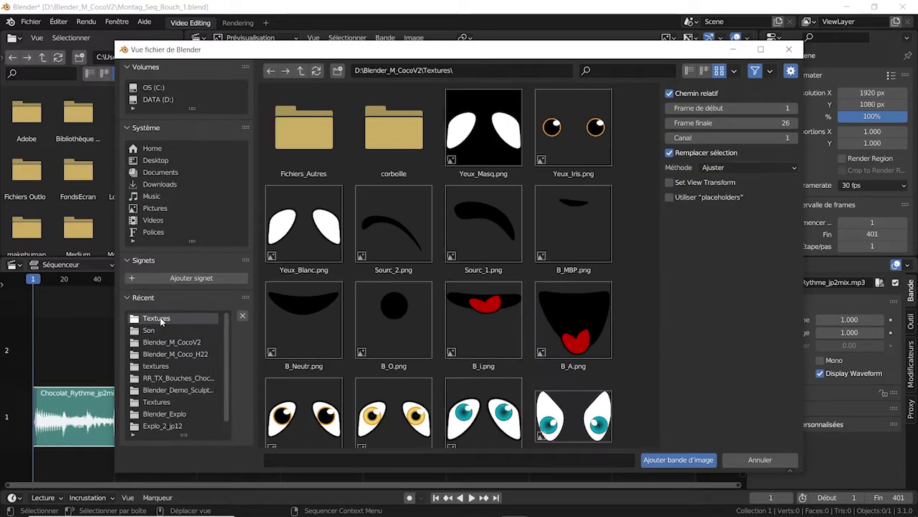
click(563, 226)
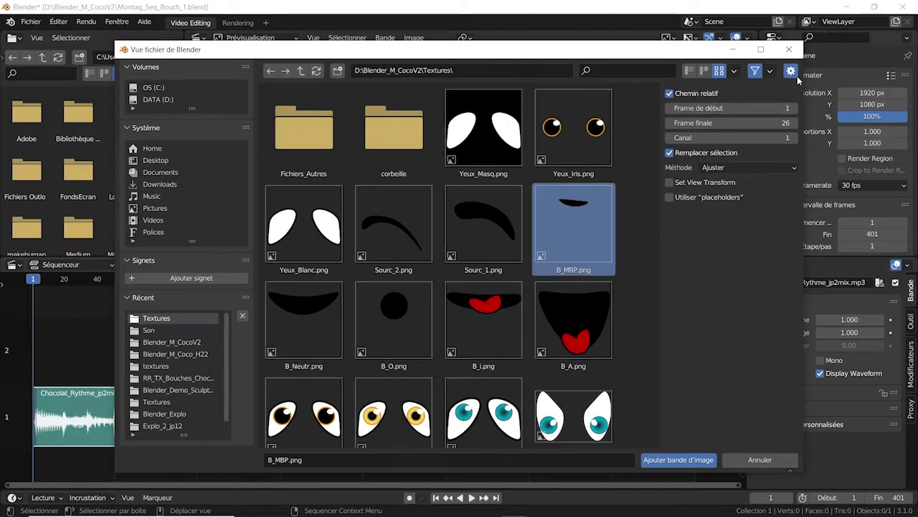
click(777, 125)
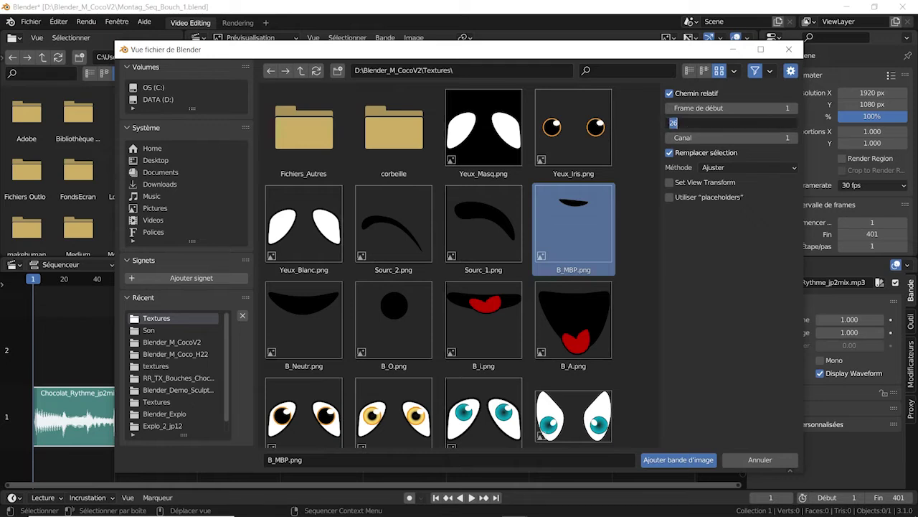
text(10)
key(Return)
click(770, 137)
text(2)
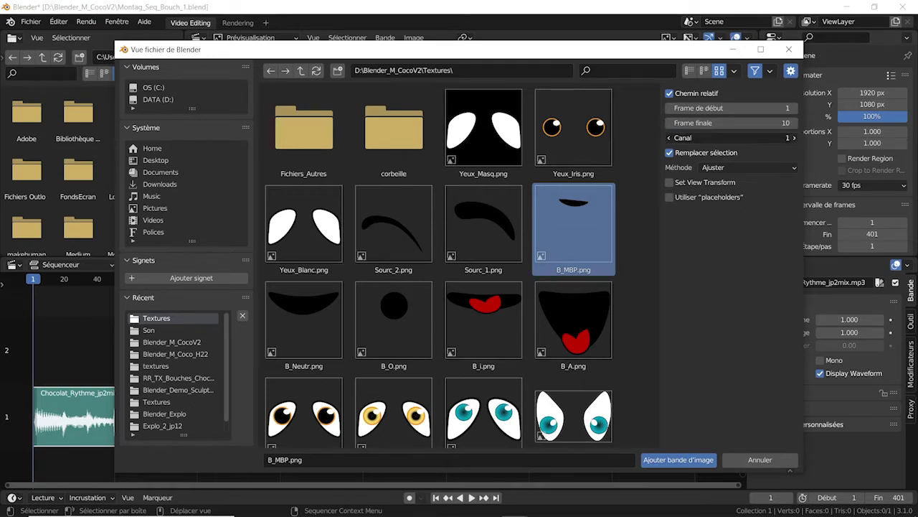
key(Return)
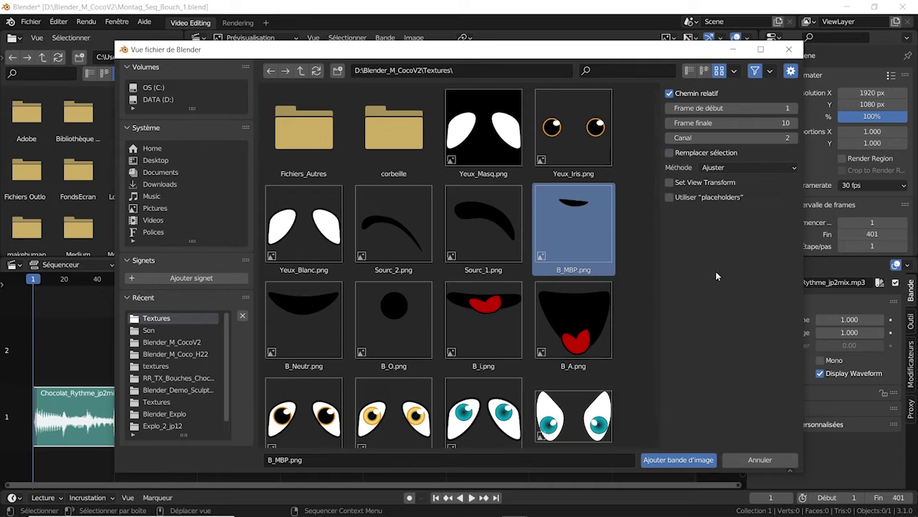
click(687, 457)
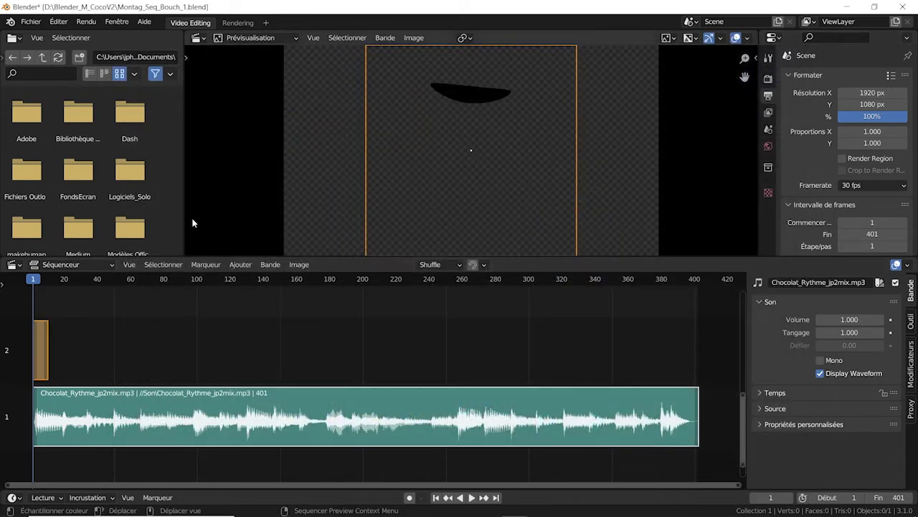
Add B_Neutr.png from the Textures folder as an image strip on channel 2, from frame 11 to frame 20.
click(241, 264)
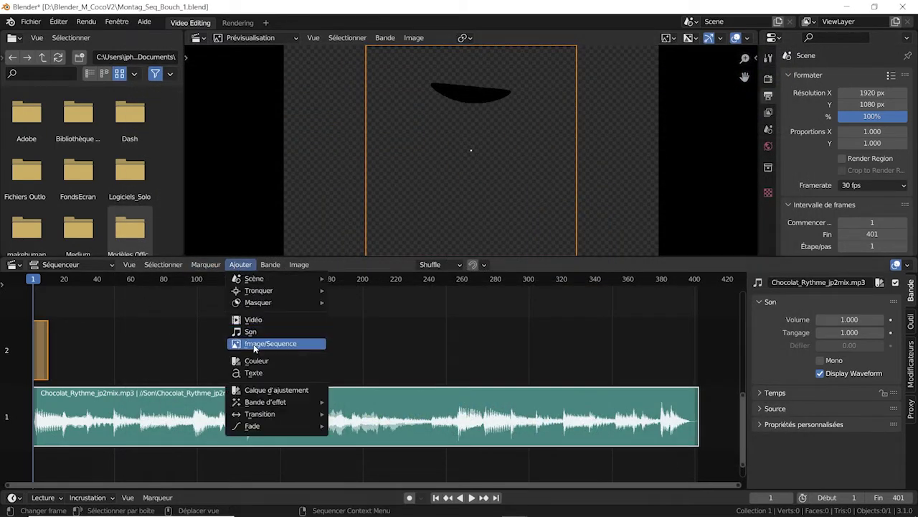
click(247, 344)
click(758, 107)
text(11)
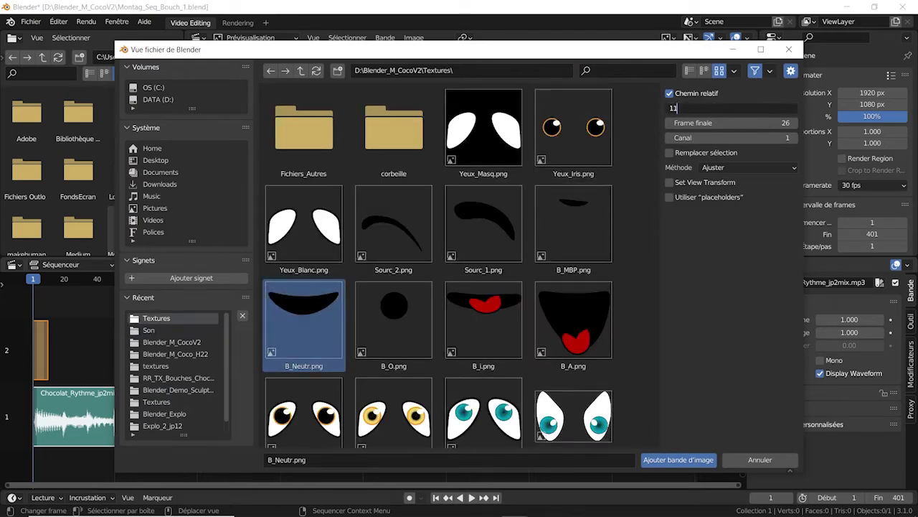
key(Return)
click(757, 122)
text(20)
key(Return)
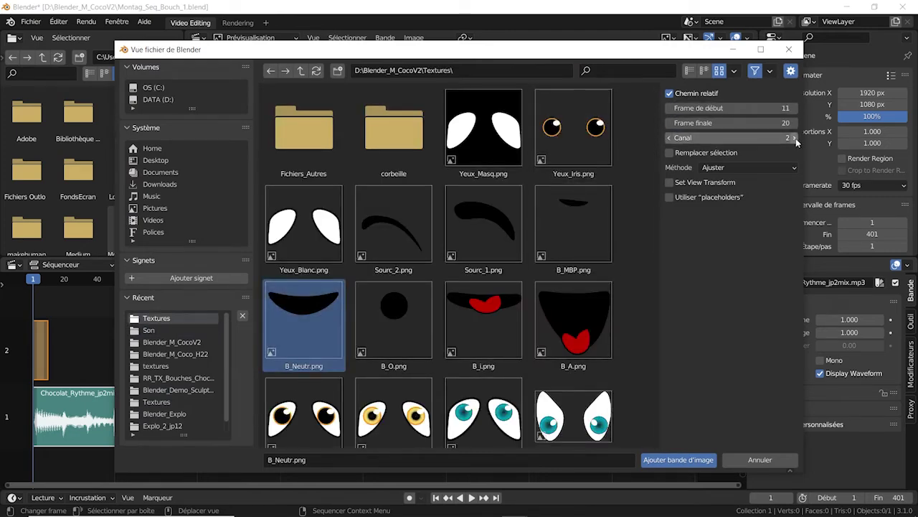
click(678, 459)
Add B_O.png from the Textures folder as an image strip on channel 2, from frame 21 to frame 30.
click(241, 265)
click(247, 343)
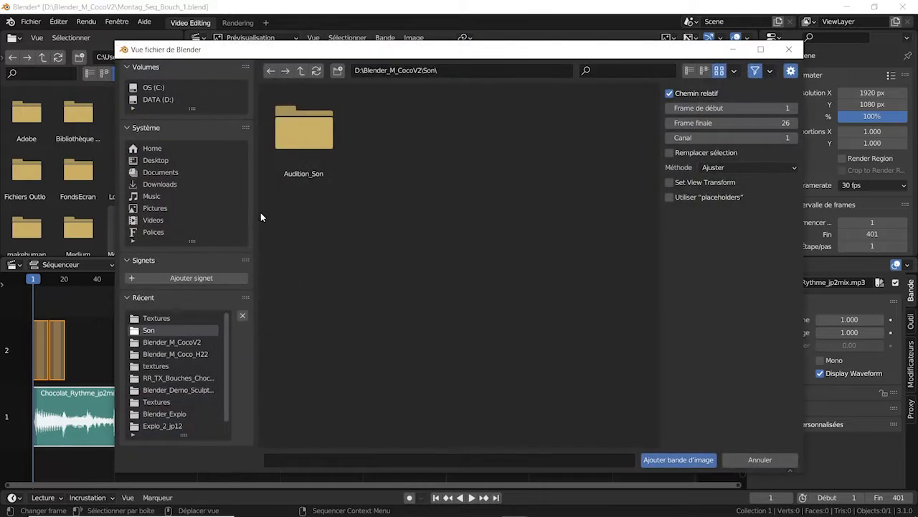
click(158, 319)
click(400, 327)
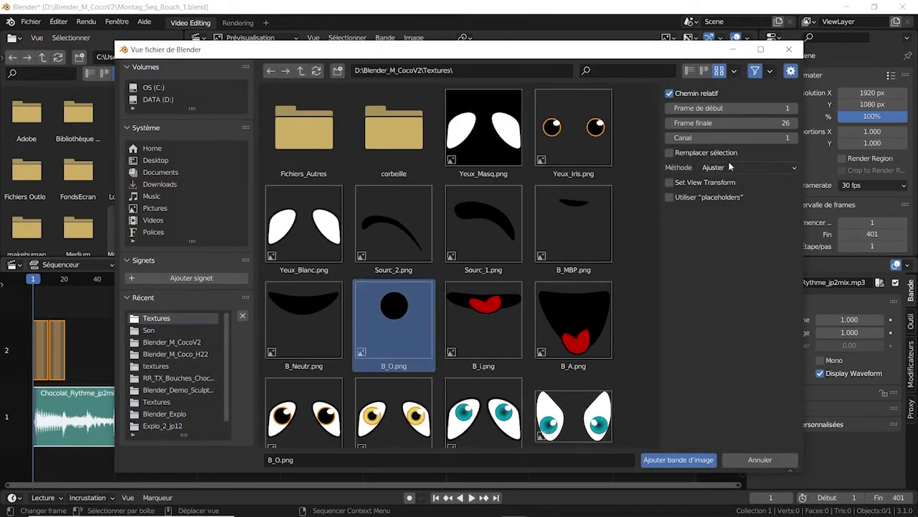
click(732, 107)
text(21)
key(Tab)
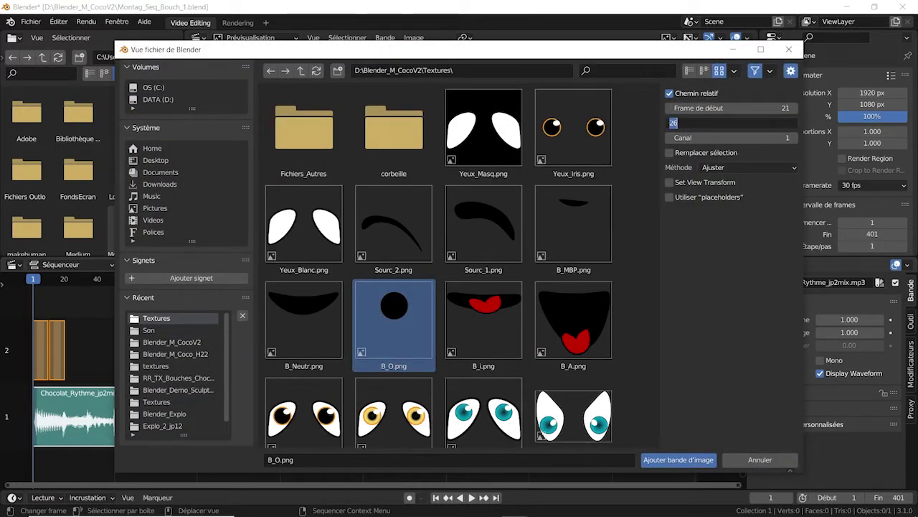
key(Return)
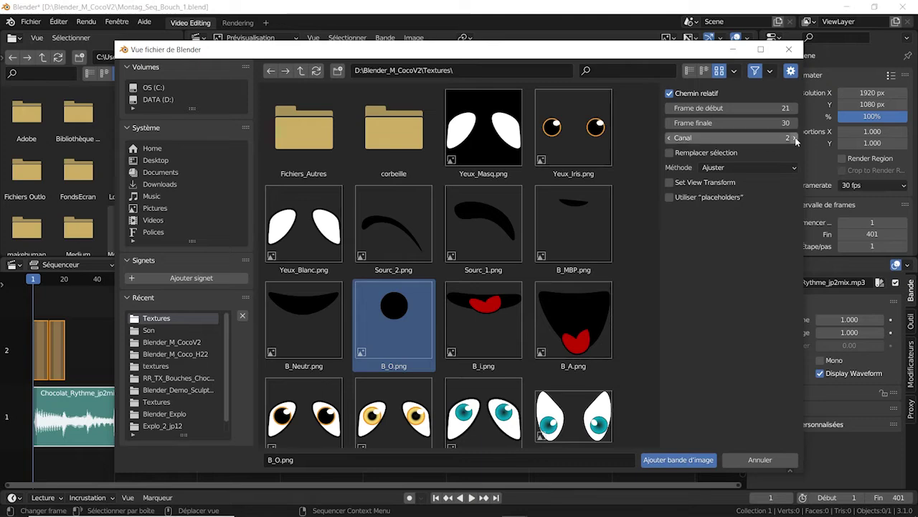
click(678, 460)
Add B_i.png from the Textures folder as an image strip on channel 2, from frame 31 to frame 40.
click(237, 265)
click(263, 344)
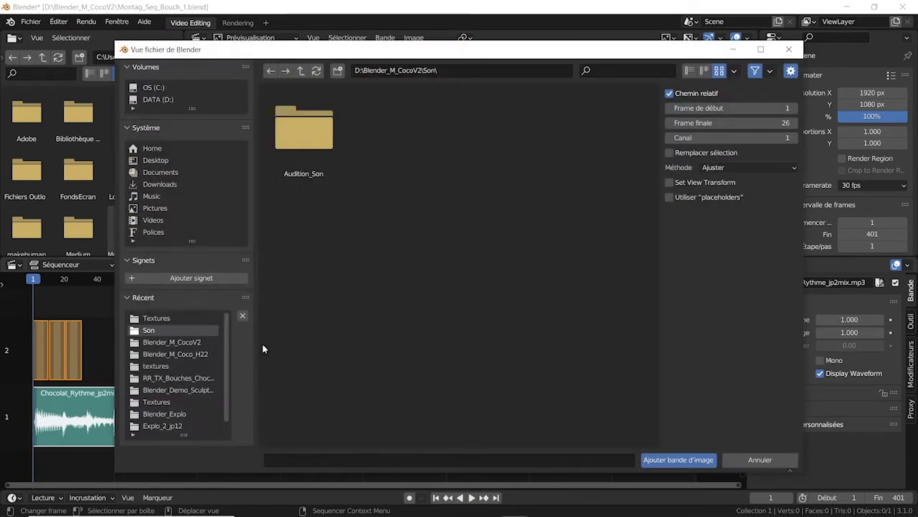
click(158, 319)
click(477, 319)
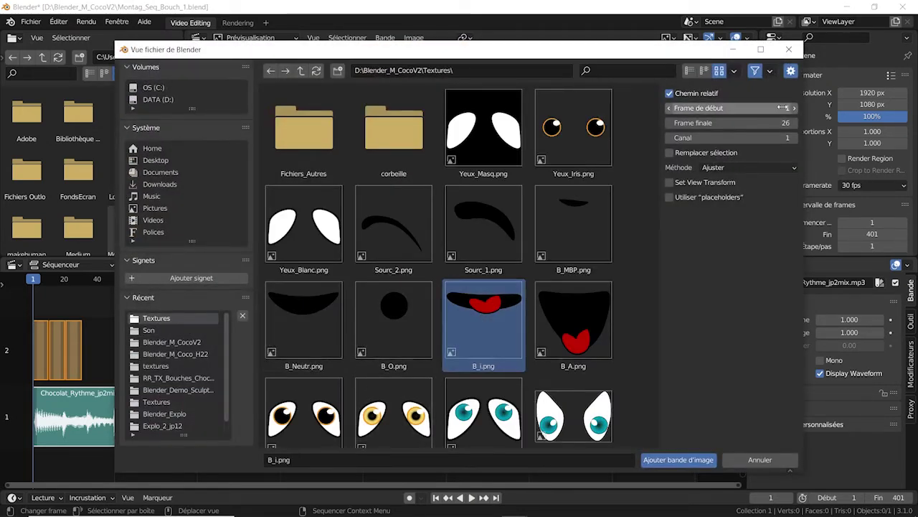
click(760, 108)
text(31)
key(Tab)
text(40)
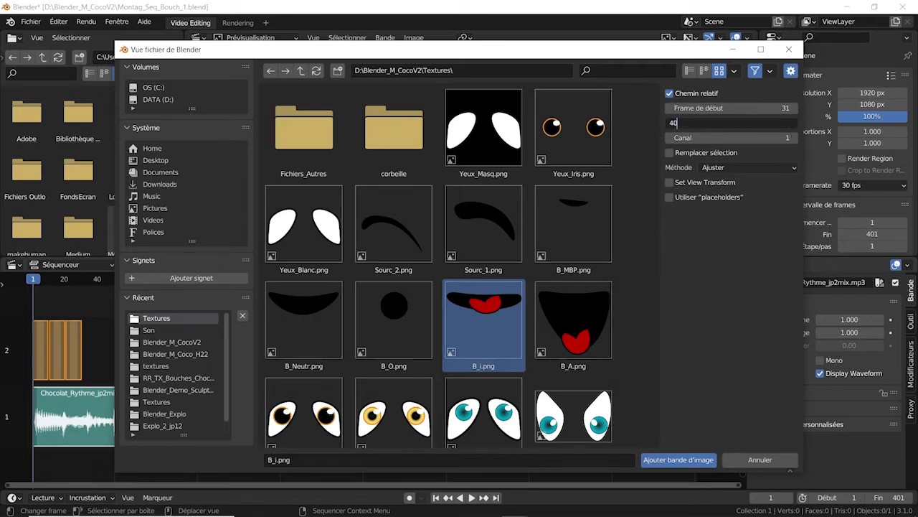
click(793, 138)
click(678, 459)
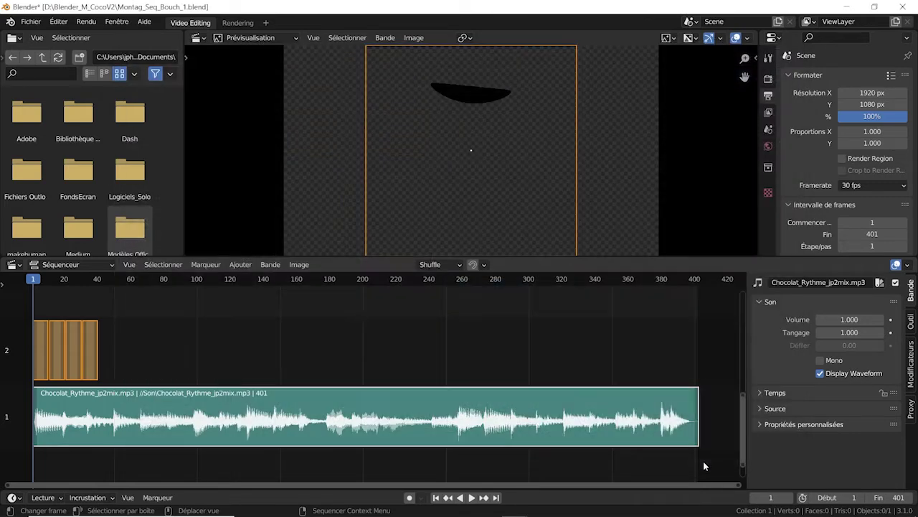
Add B_A.png from the Textures folder as an image strip on channel 2, from frame 41 to frame 50.
click(240, 264)
click(276, 344)
click(157, 318)
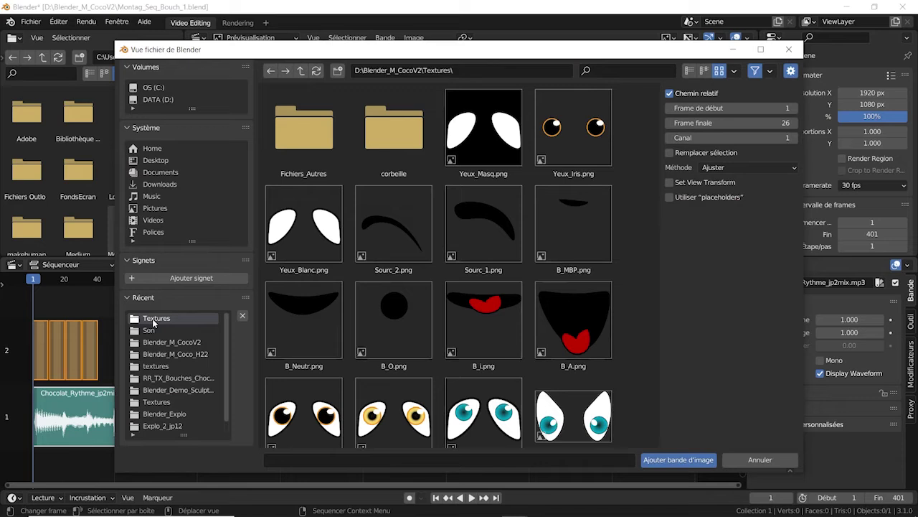
click(574, 326)
double_click(731, 107)
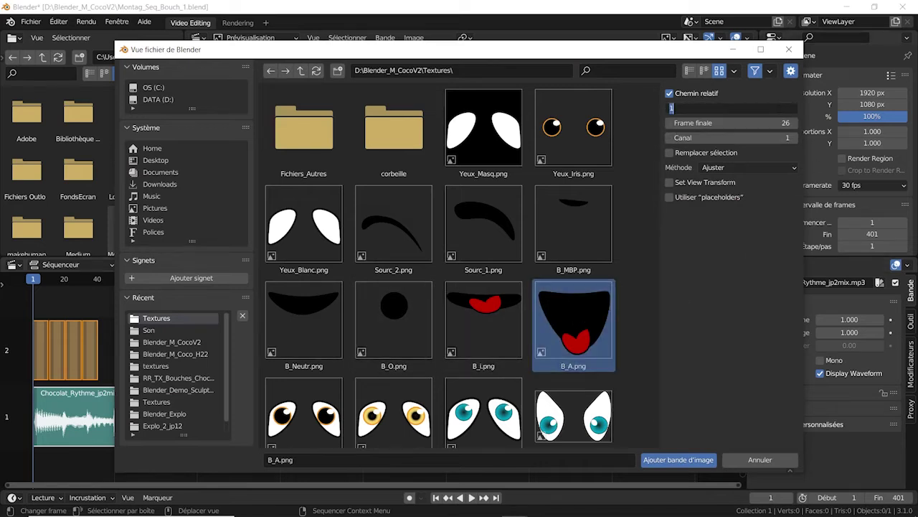
text(41)
key(Tab)
key(Return)
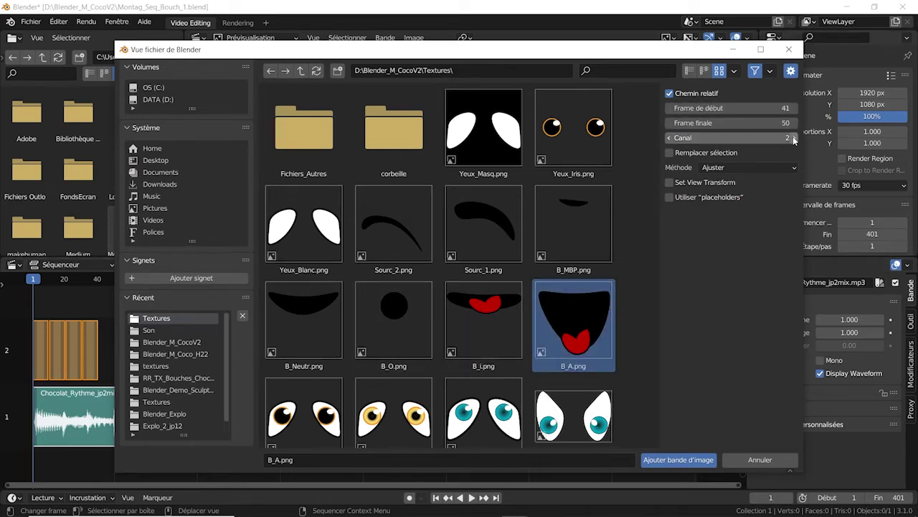
click(687, 460)
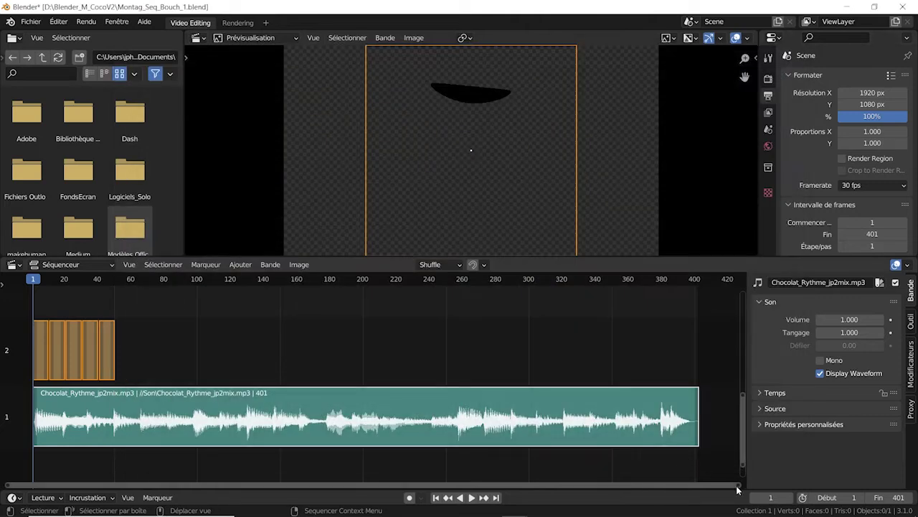
Move all five mouth image strips together along channel 2 so that the first one starts at about frame 83.
drag(738, 489, 458, 485)
drag(354, 486, 372, 485)
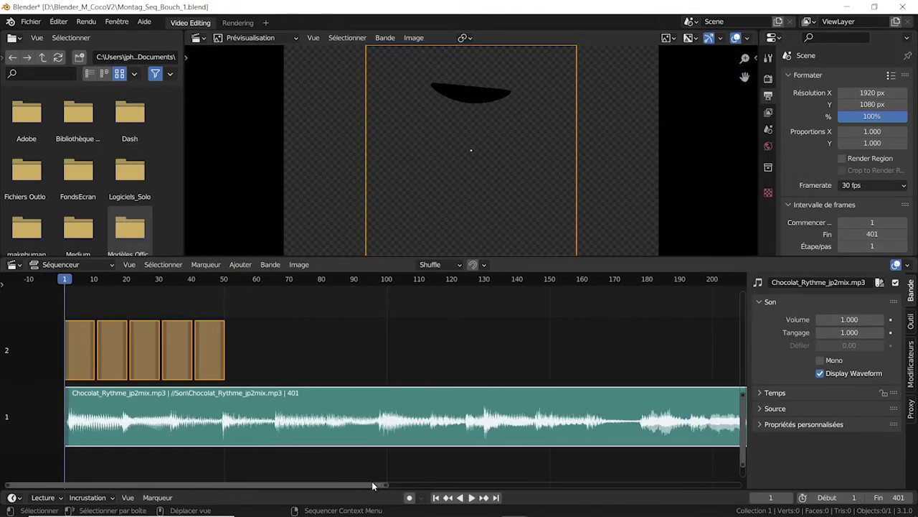
drag(355, 351, 1, 314)
drag(89, 342, 358, 343)
drag(104, 486, 163, 482)
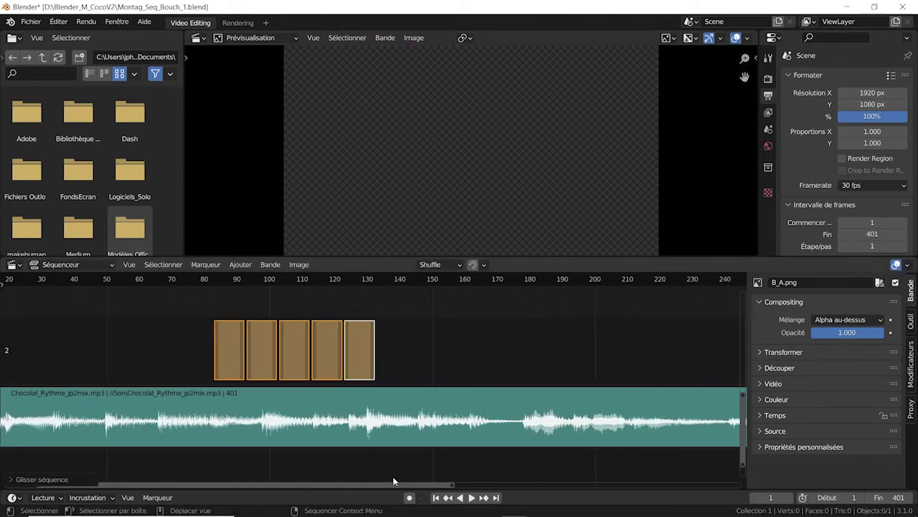
Play and scrub the audio beyond the mouth strips, and leave the playhead stopped at frame 165.
drag(453, 488, 295, 491)
drag(195, 487, 320, 488)
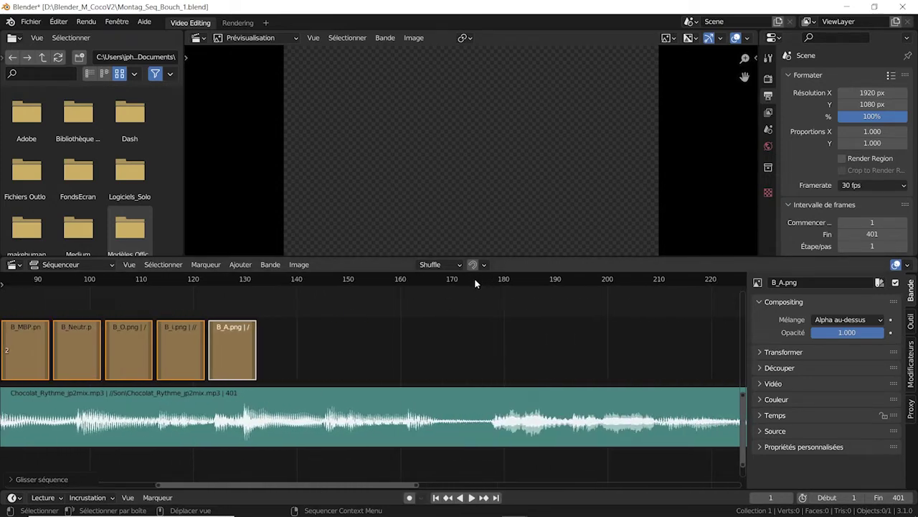
click(474, 281)
key(space)
click(396, 281)
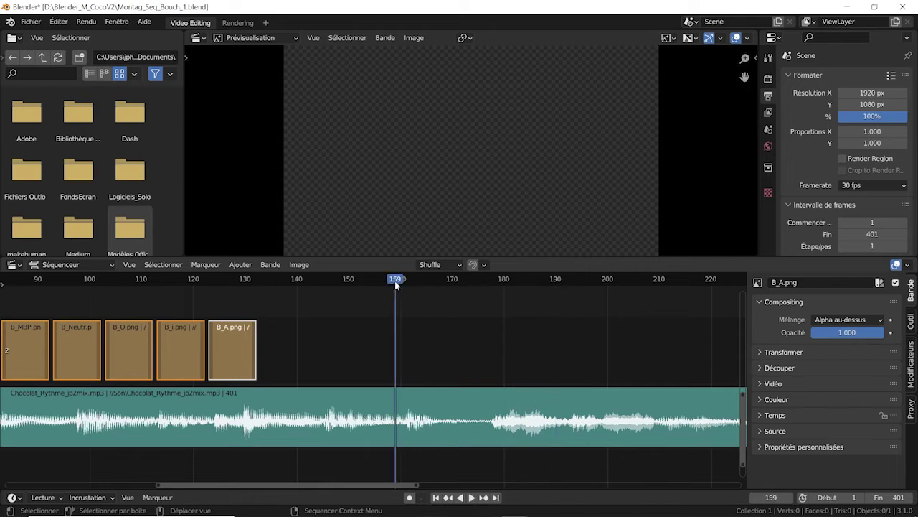
click(373, 281)
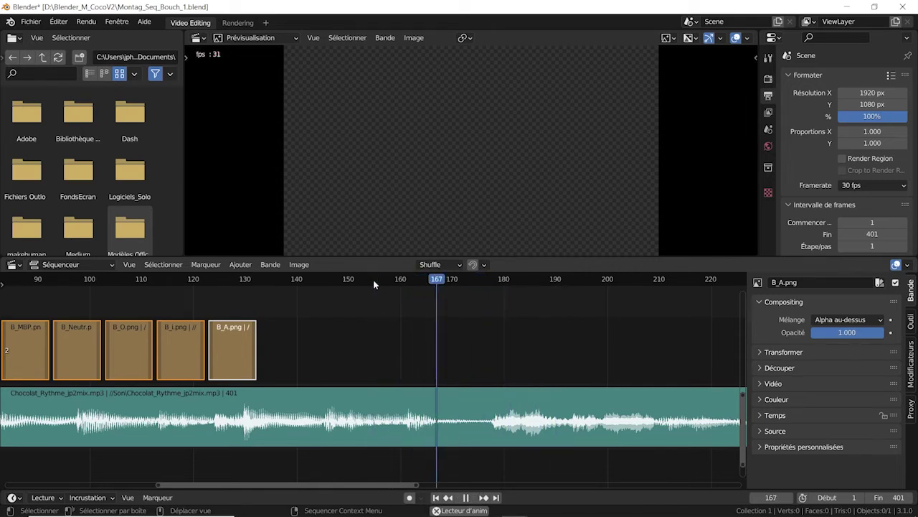
drag(448, 283, 427, 281)
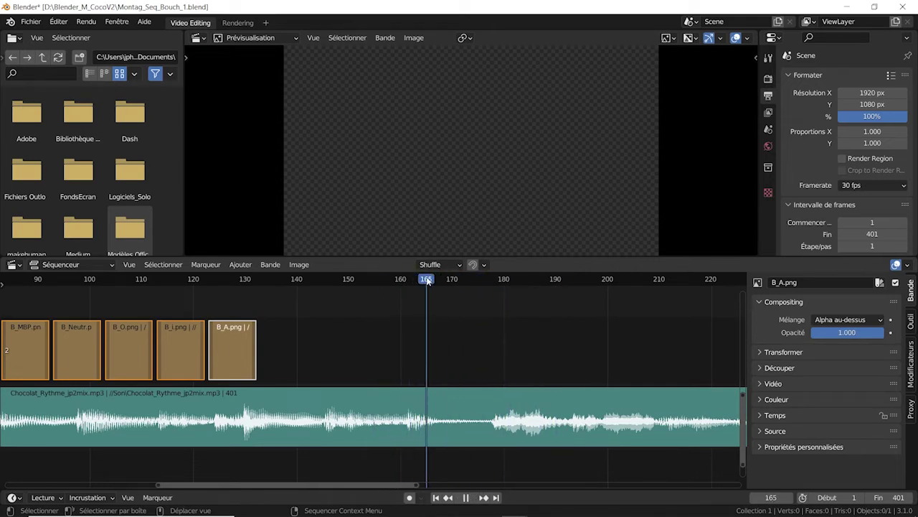
key(space)
Duplicate the B_O.png strip and place the copy on channel 3, starting at the playhead on frame 165.
click(124, 348)
key(shift+d)
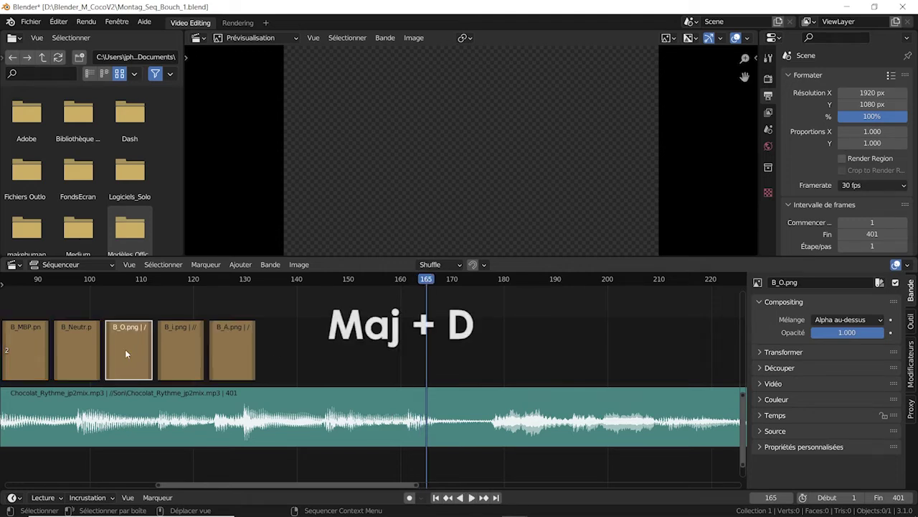
click(125, 349)
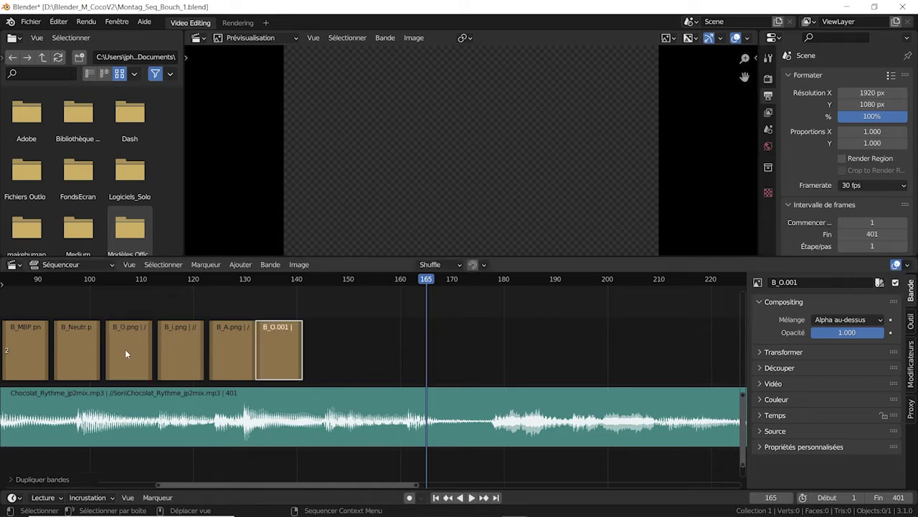
drag(276, 350, 447, 291)
scroll(571, 130, down, 3)
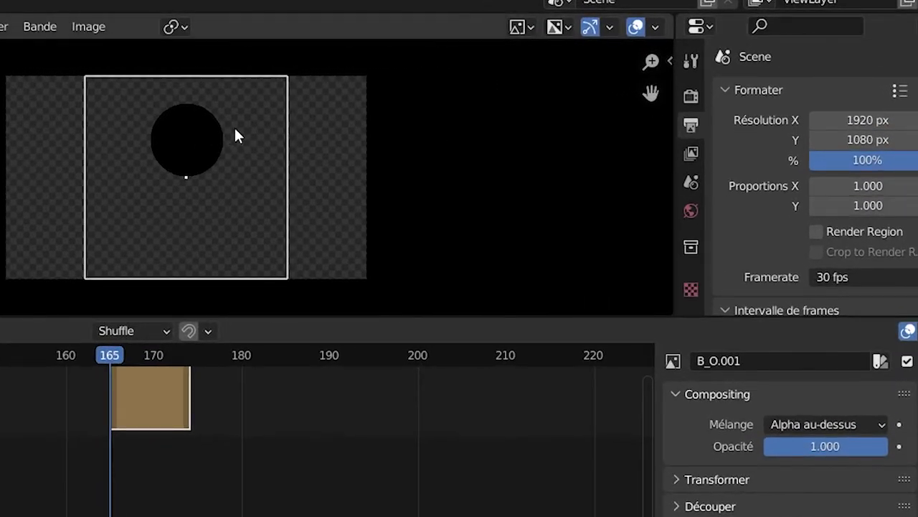
Set the scene's resolution to 1024 by 1024 px and check the source resolution of the duplicated B_O strip.
click(860, 120)
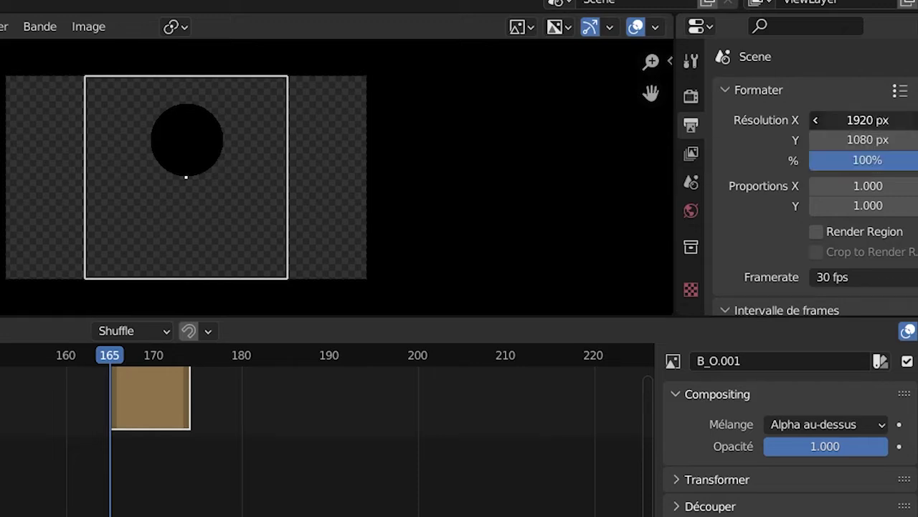
text(1024)
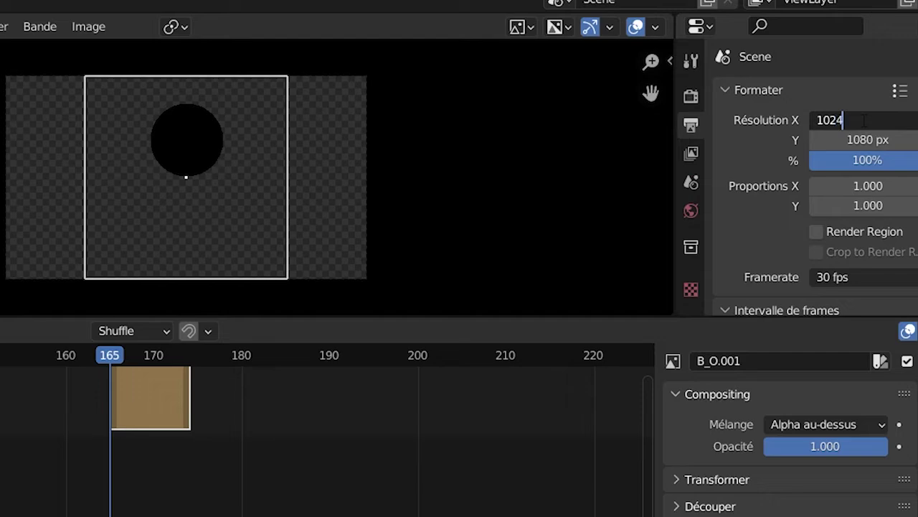
key(Return)
click(870, 140)
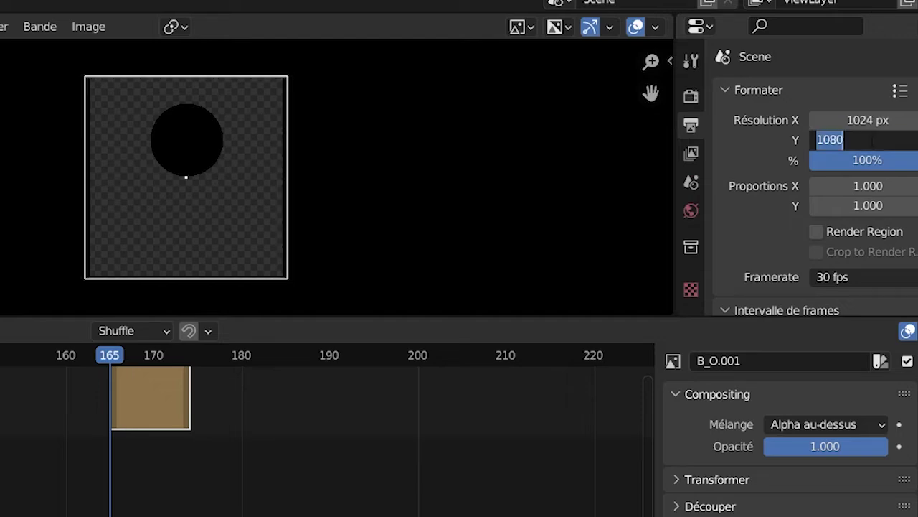
text(1024)
key(Return)
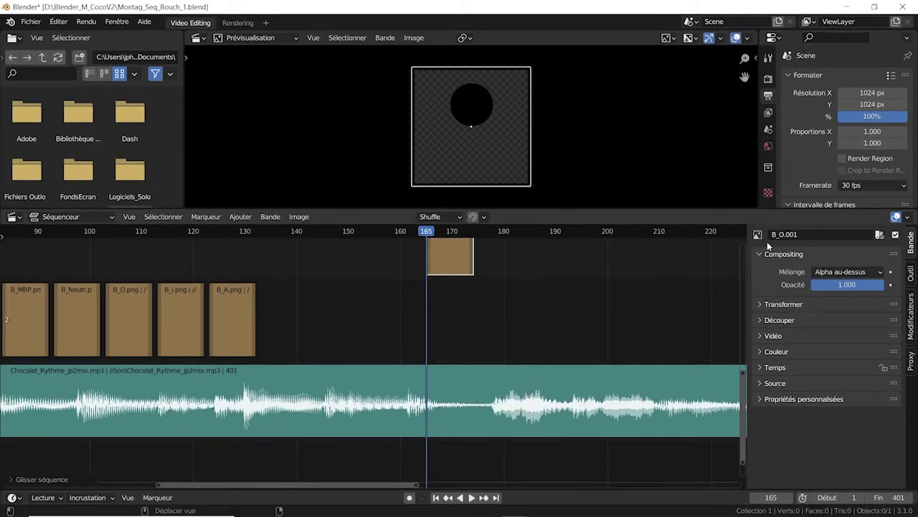
click(759, 384)
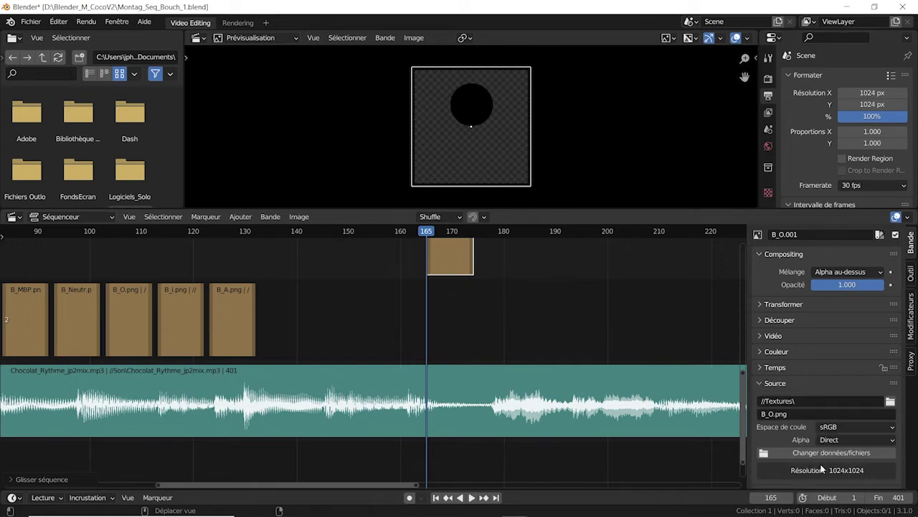
click(765, 384)
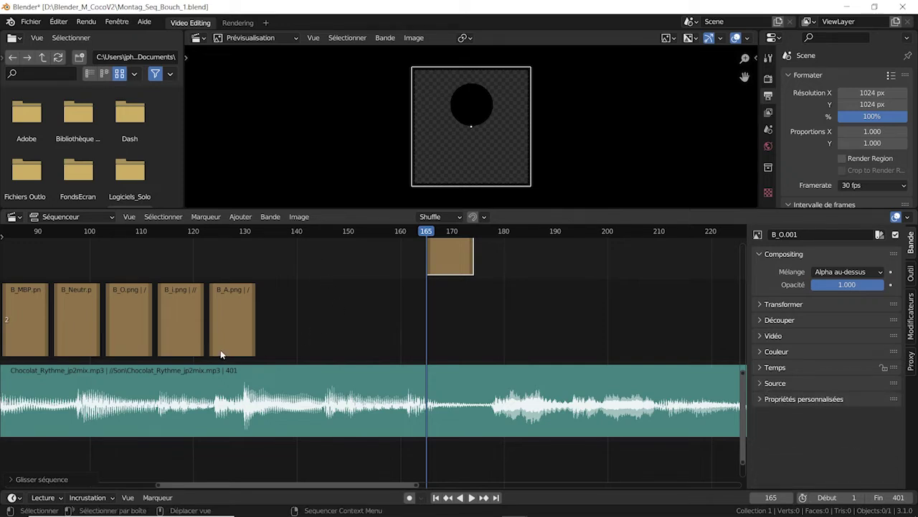
Duplicate the B_Neutr.png strip and place the copy on channel 3, starting at frame 100.
click(85, 319)
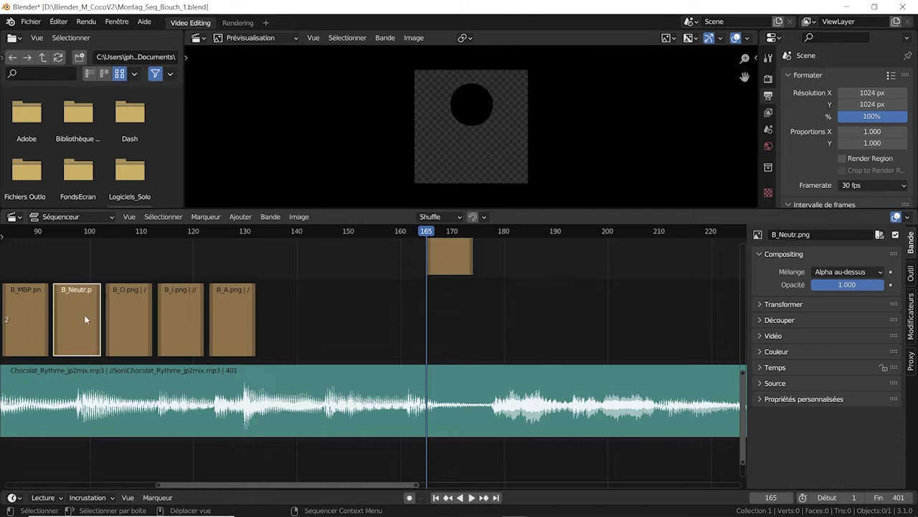
key(shift+d)
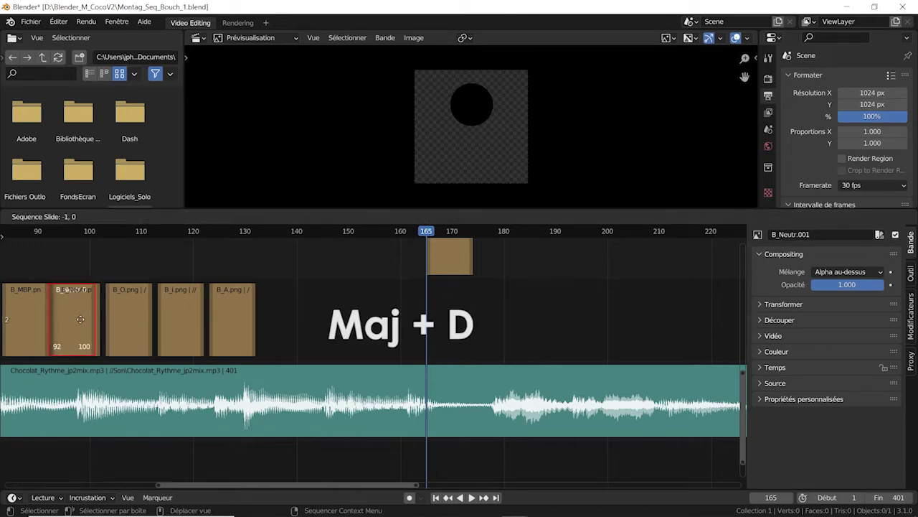
key(e)
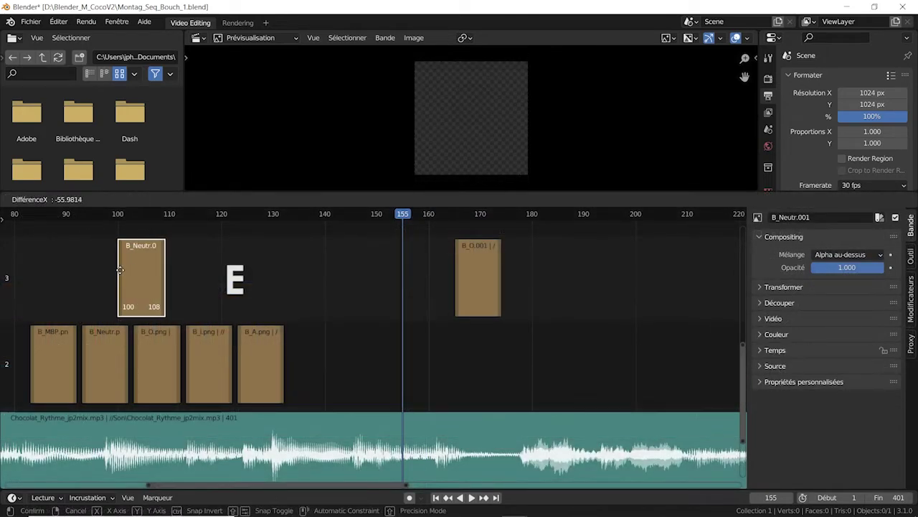
click(120, 270)
Extend the end of the B_Neutr copy to meet the B_O copy at frame 165, and scrub the playhead to frame 146.
drag(172, 215, 119, 218)
key(space)
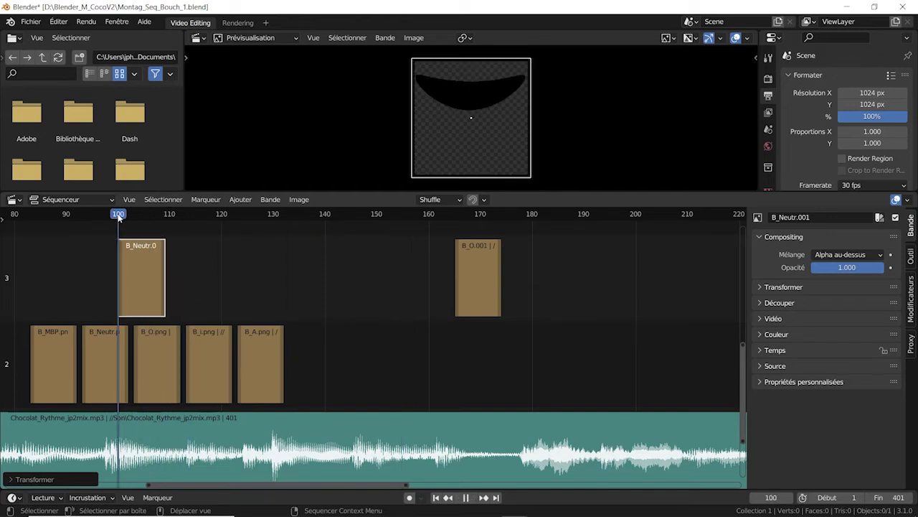
key(Escape)
key(e)
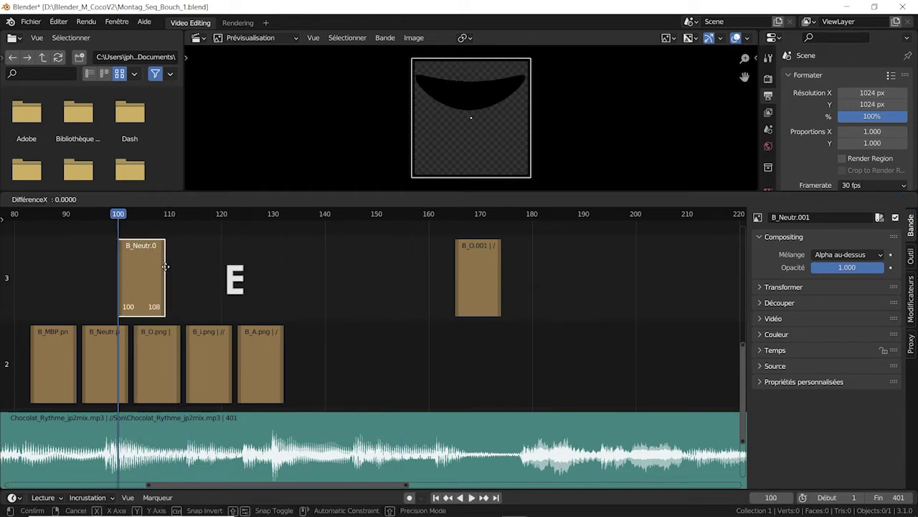
click(200, 272)
key(e)
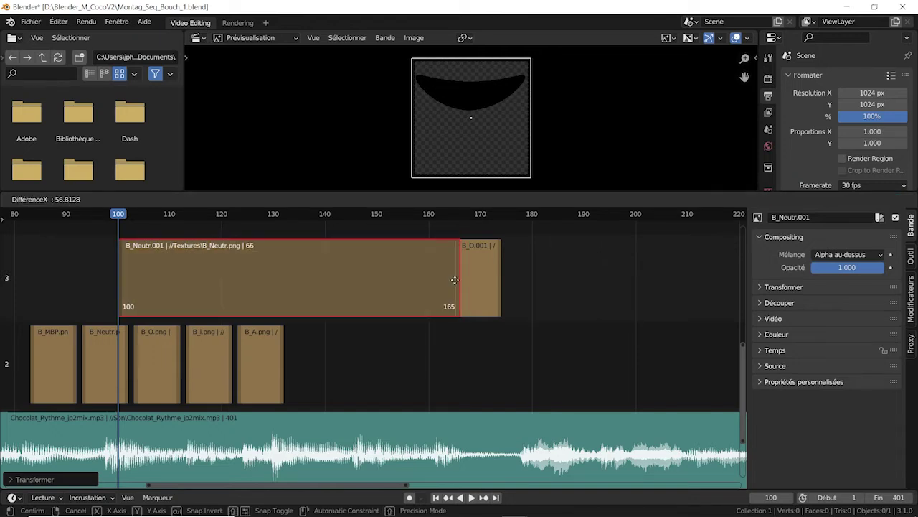
click(454, 280)
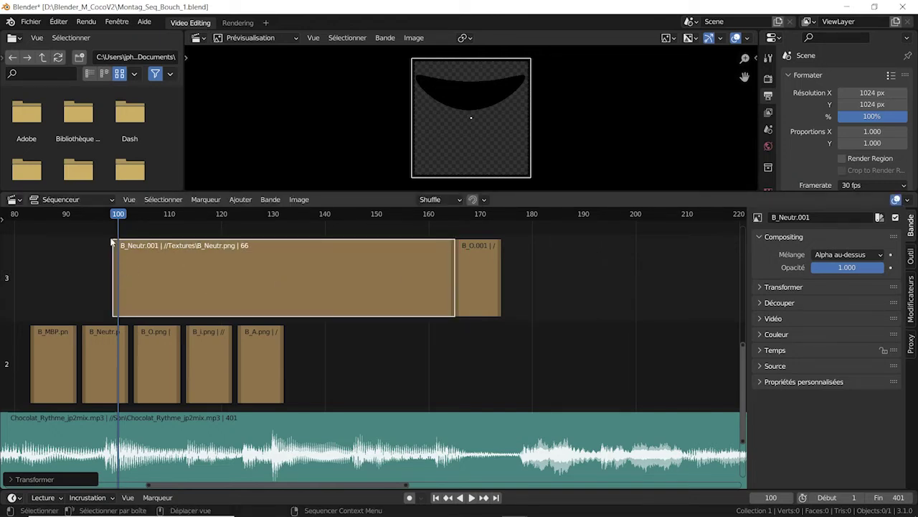
drag(119, 213, 356, 224)
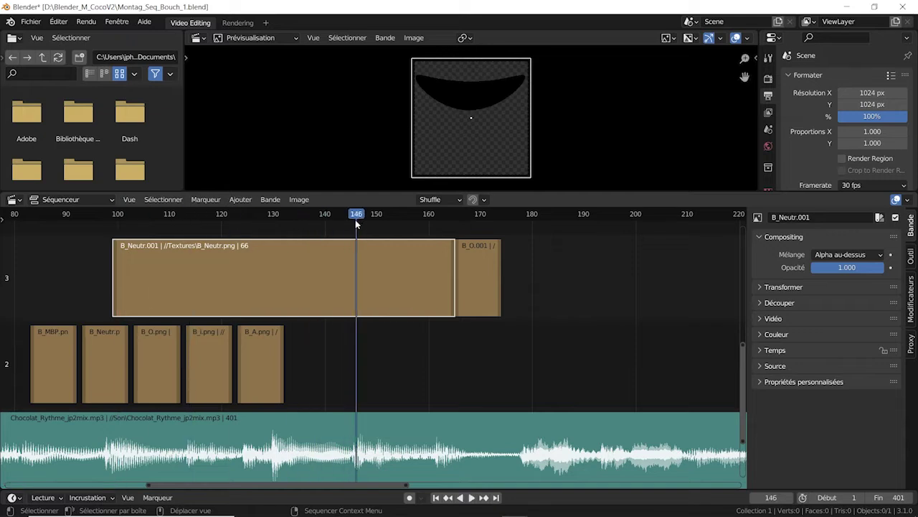
Play the audio past the B_O copy to find the next sound, and place the playhead on frame 176.
key(space)
key(space)
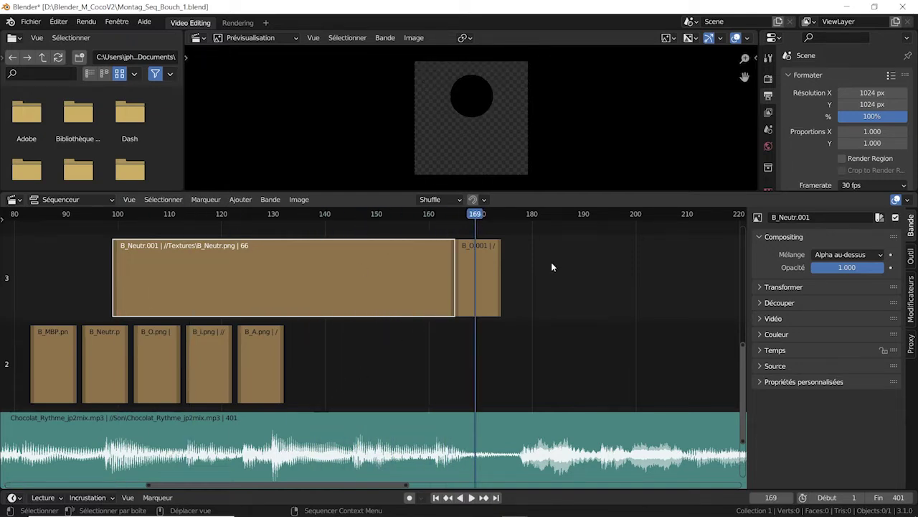
key(space)
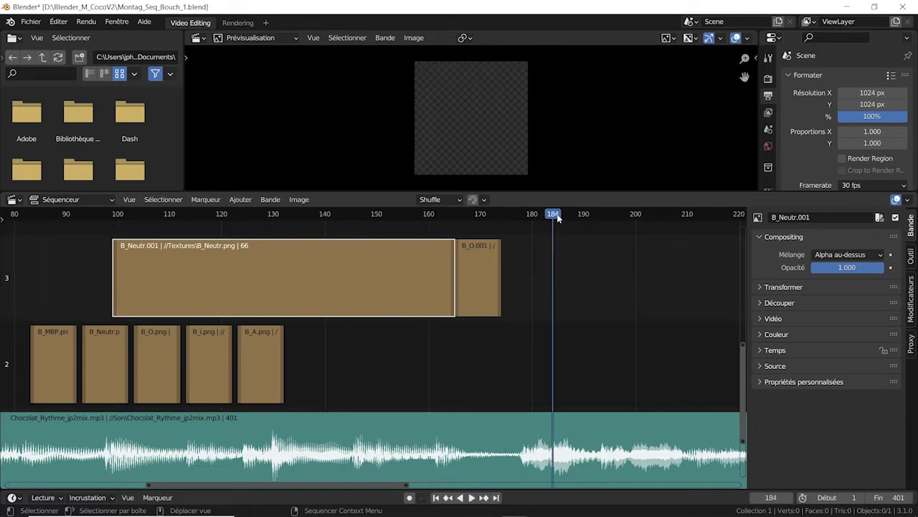
click(504, 216)
key(space)
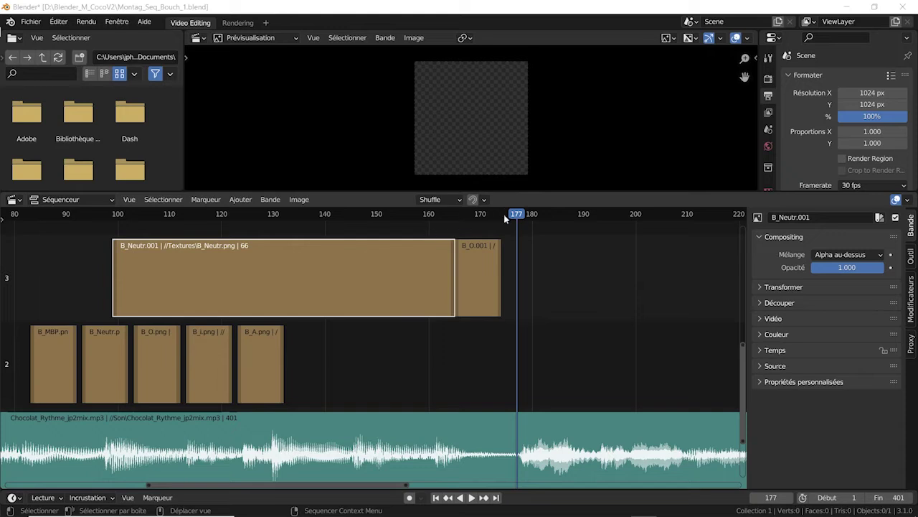
mouse_move(504, 213)
mouse_down()
mouse_move(421, 215)
mouse_move(528, 221)
mouse_move(508, 223)
mouse_move(521, 228)
mouse_move(527, 215)
mouse_move(567, 217)
mouse_move(507, 221)
mouse_move(513, 227)
mouse_up()
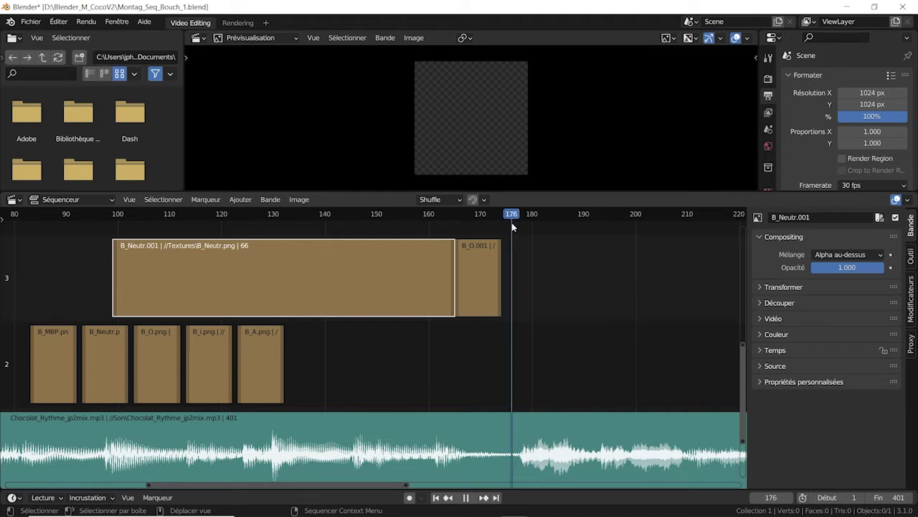
Duplicate the B_A.png strip and place the copy on channel 3, starting at frame 175.
click(255, 366)
key(shift+d)
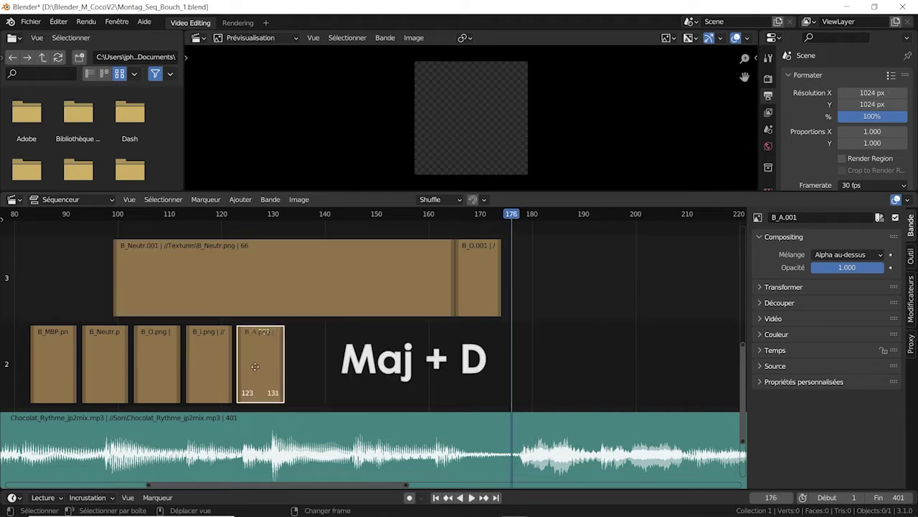
click(534, 279)
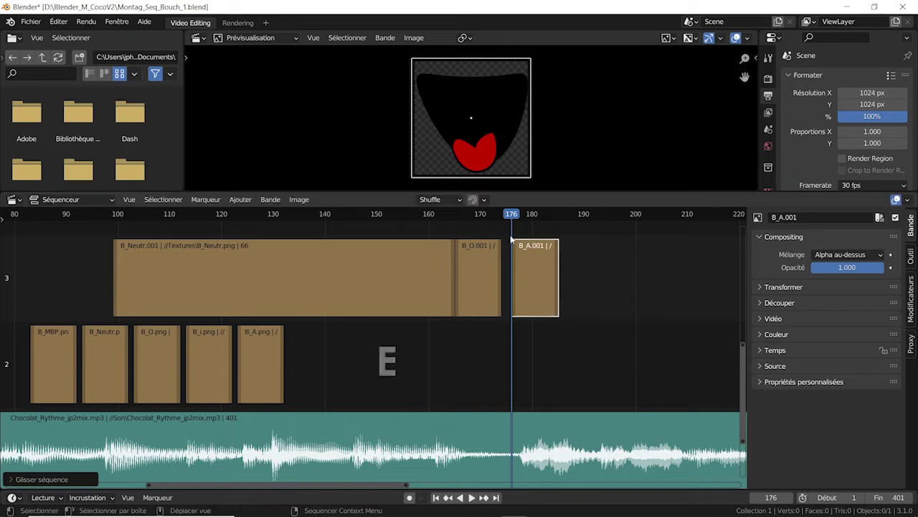
drag(507, 214, 500, 214)
key(Left)
key(Left)
key(Left)
drag(521, 273, 517, 272)
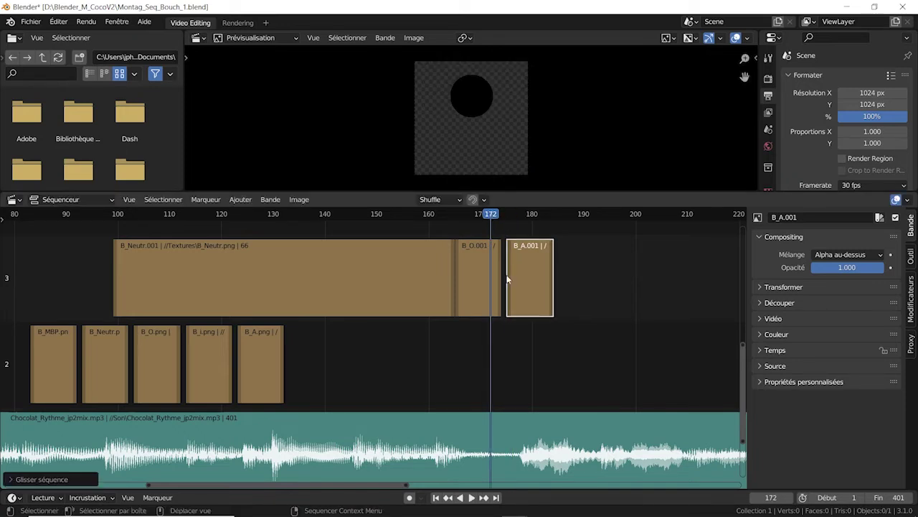
Extend the end of the B_O copy on channel 3 to meet the start of the B_A copy.
click(498, 281)
drag(491, 214, 455, 214)
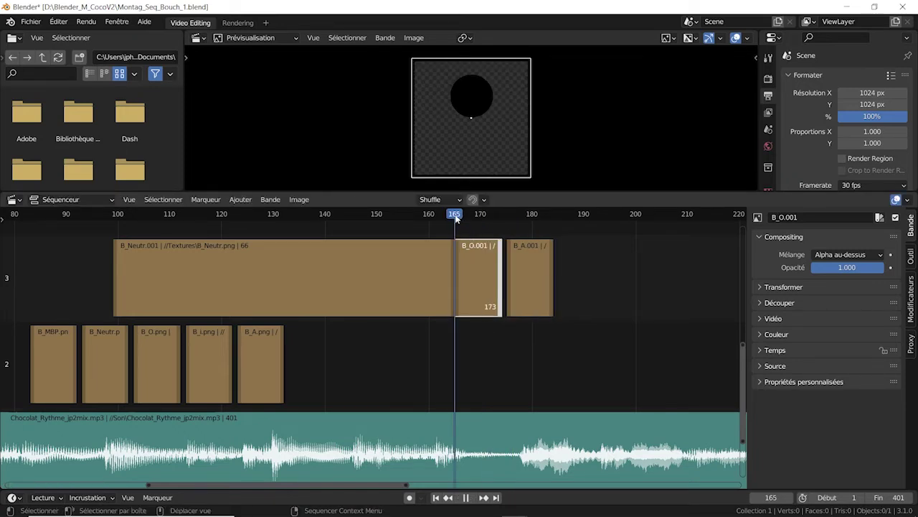
drag(500, 297, 506, 298)
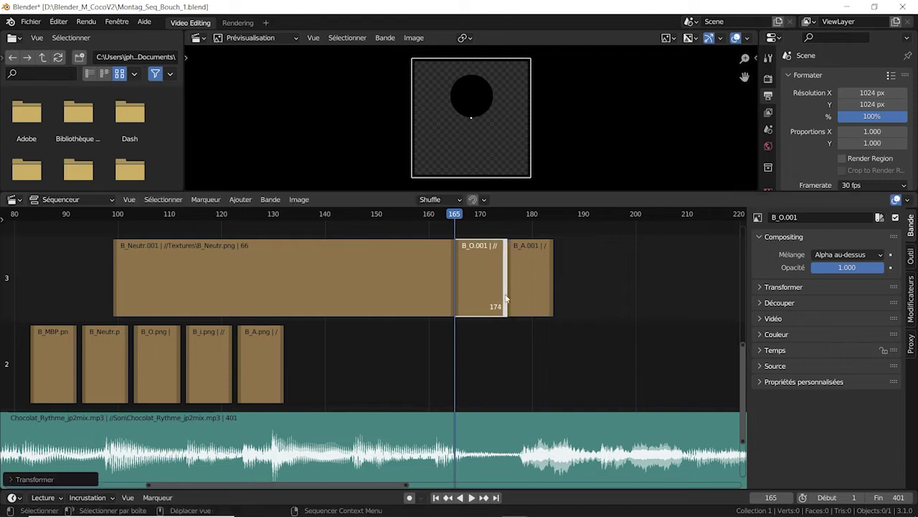
Listen to the audio from frame 165 onward and extend the end of the B_A copy to frame 189.
key(space)
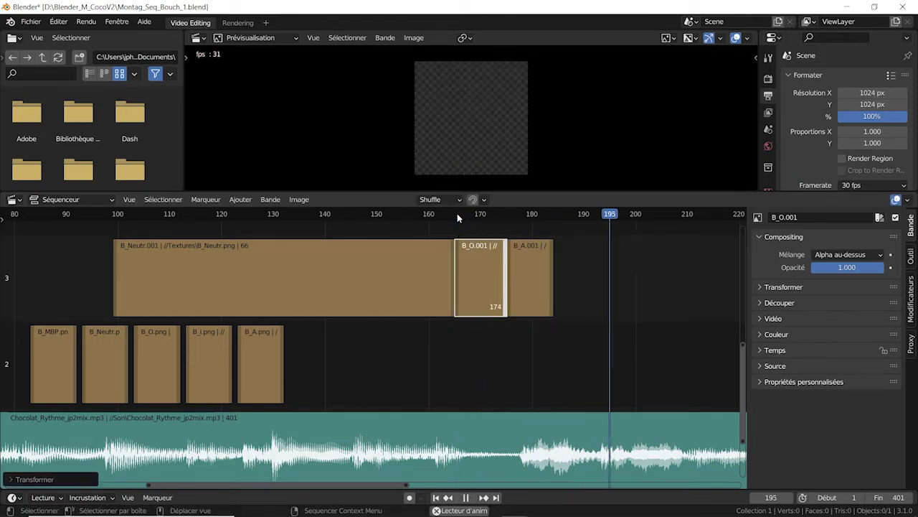
key(space)
drag(660, 221, 564, 221)
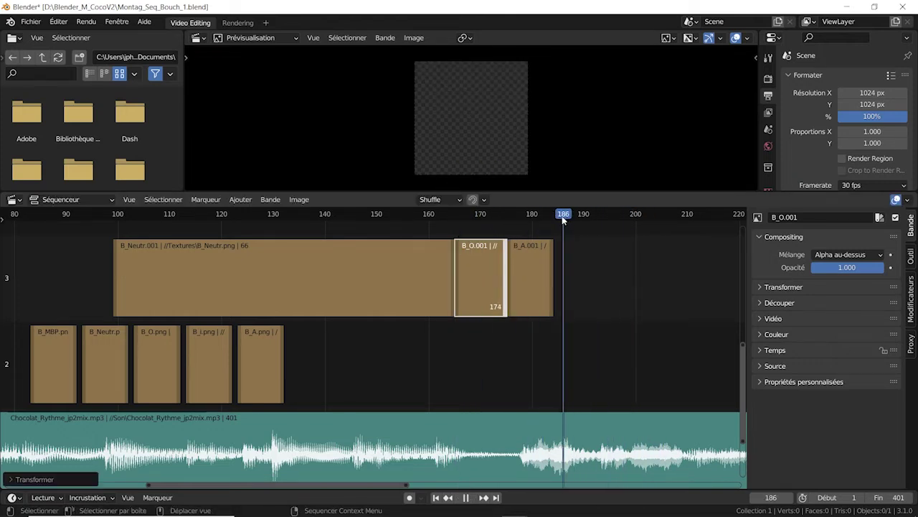
key(space)
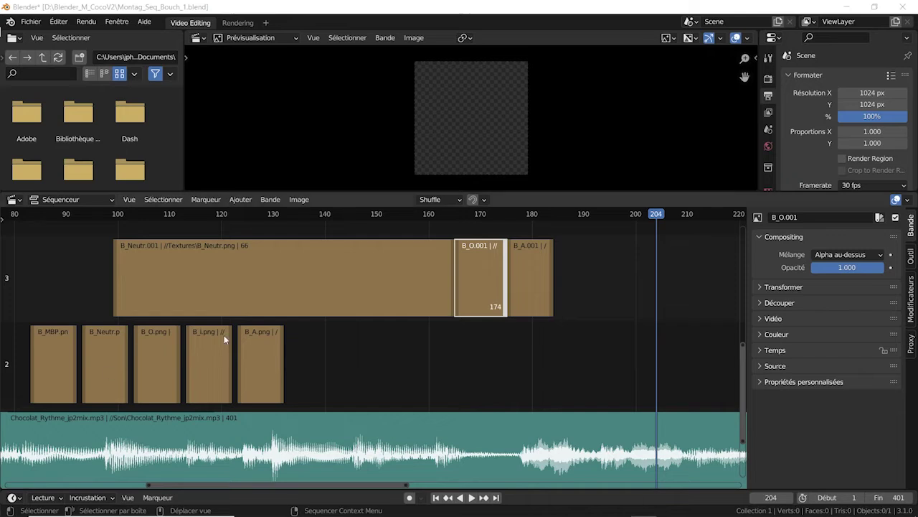
drag(655, 215, 570, 228)
click(546, 282)
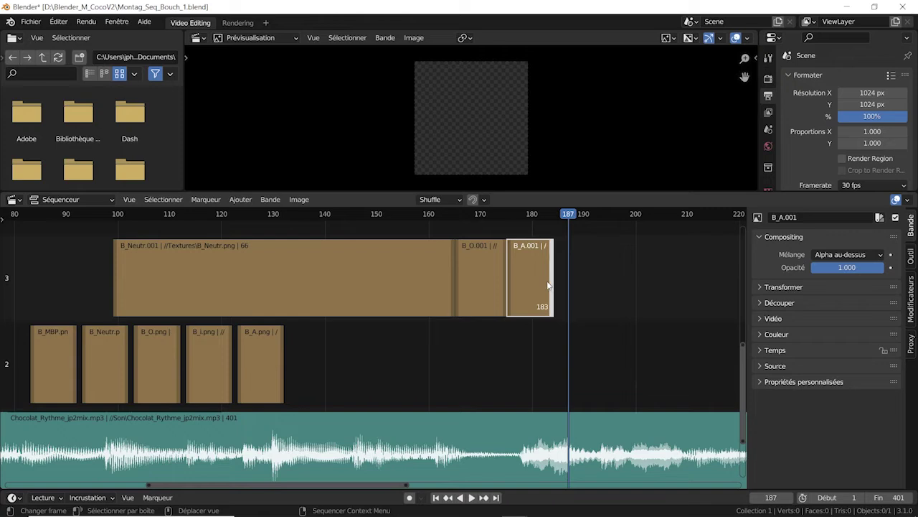
key(Page_Down)
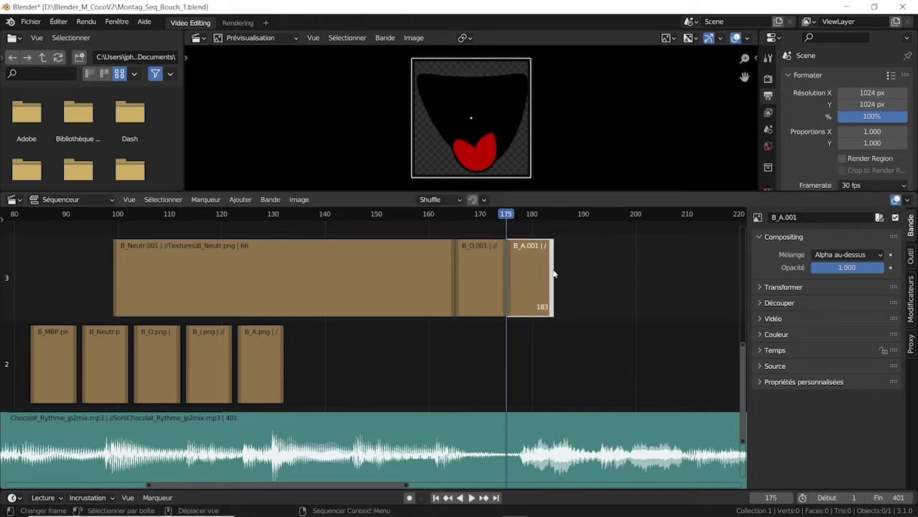
drag(554, 274, 580, 268)
Duplicate the B_MBP.png strip and place the copy on channel 3 directly after the B_A copy, at frame 189.
click(54, 368)
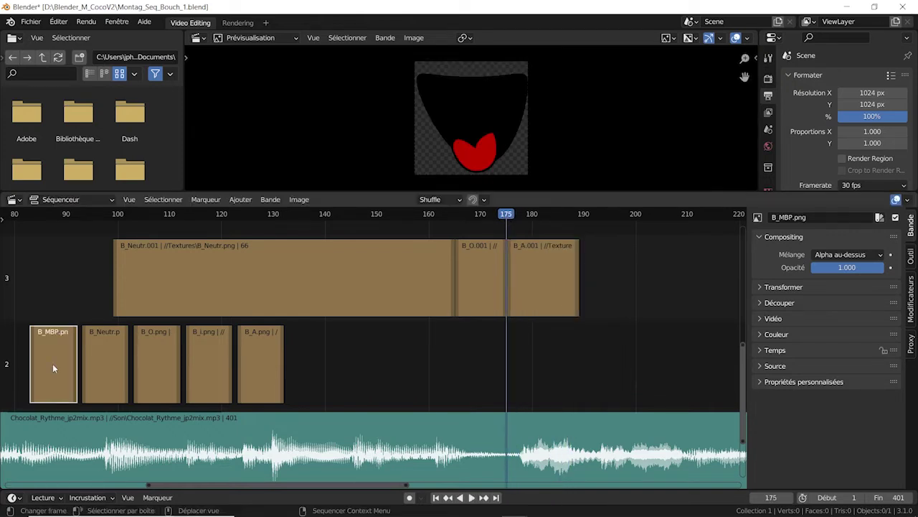
key(shift+d)
click(635, 350)
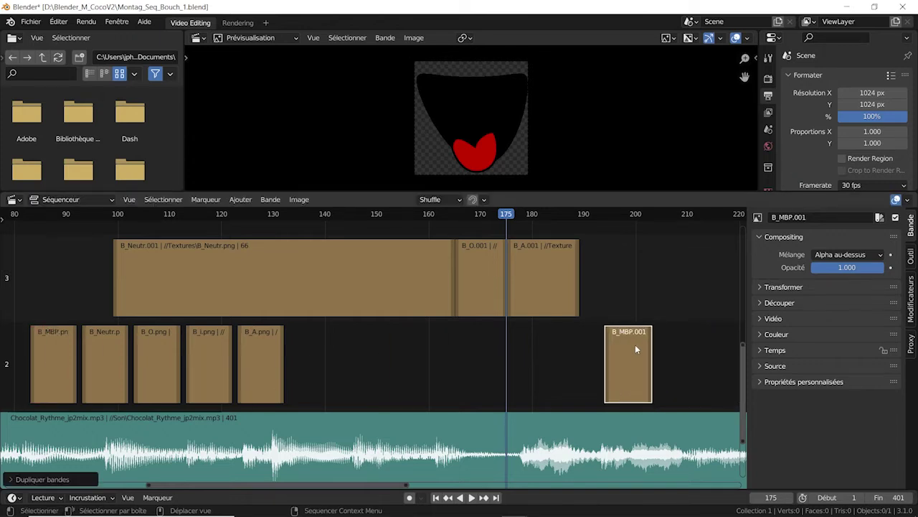
drag(635, 344, 609, 259)
Listen to the audio around the B_MBP copy and shorten its end to frame 192.
key(space)
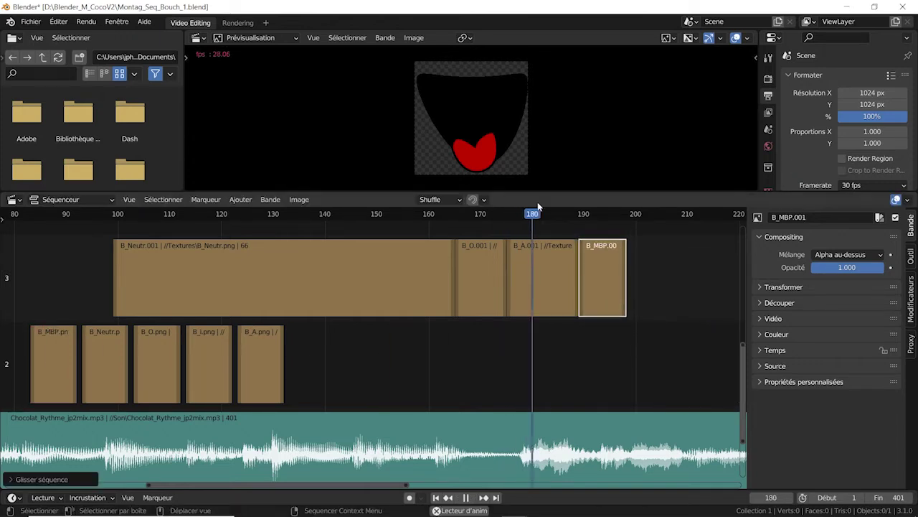
key(space)
click(635, 215)
drag(635, 216, 600, 217)
key(space)
key(space)
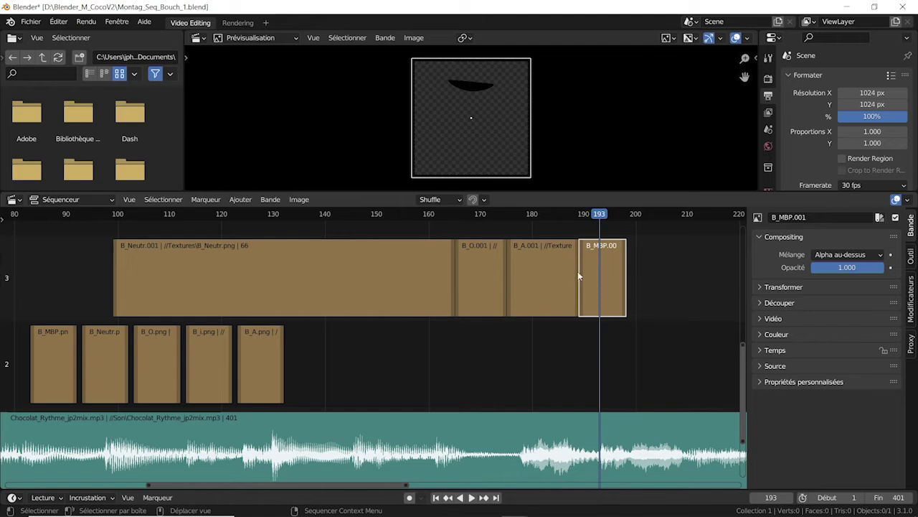
drag(603, 219, 580, 219)
key(e)
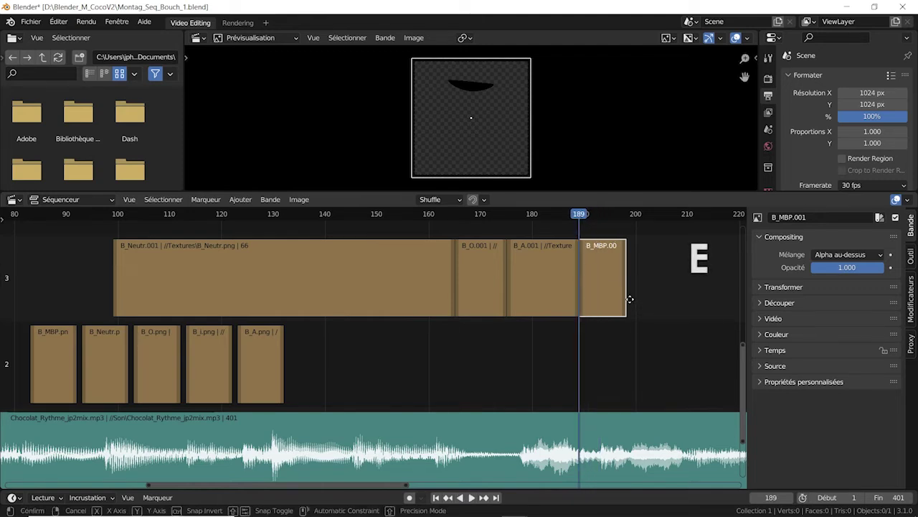
click(598, 301)
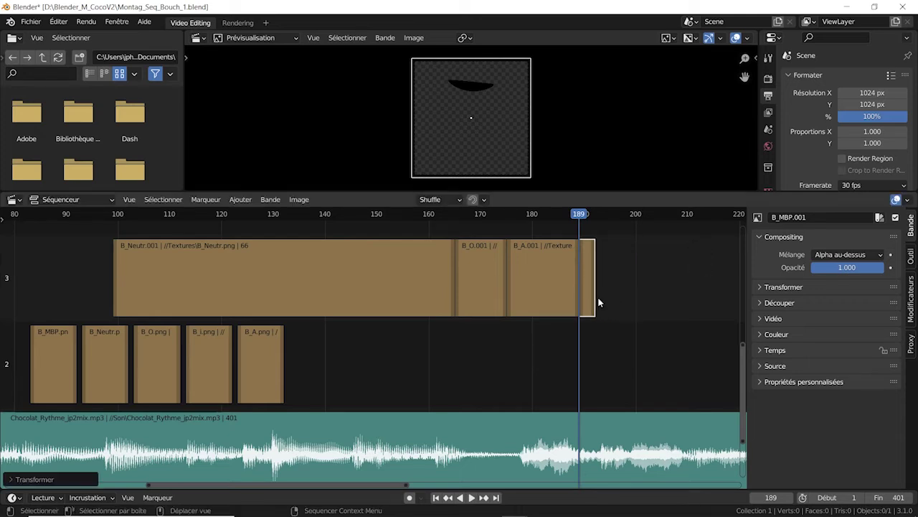
Duplicate the B_O.png strip and place the copy on channel 3 directly after the B_MBP copy, at frame 192.
click(160, 352)
key(shift+d)
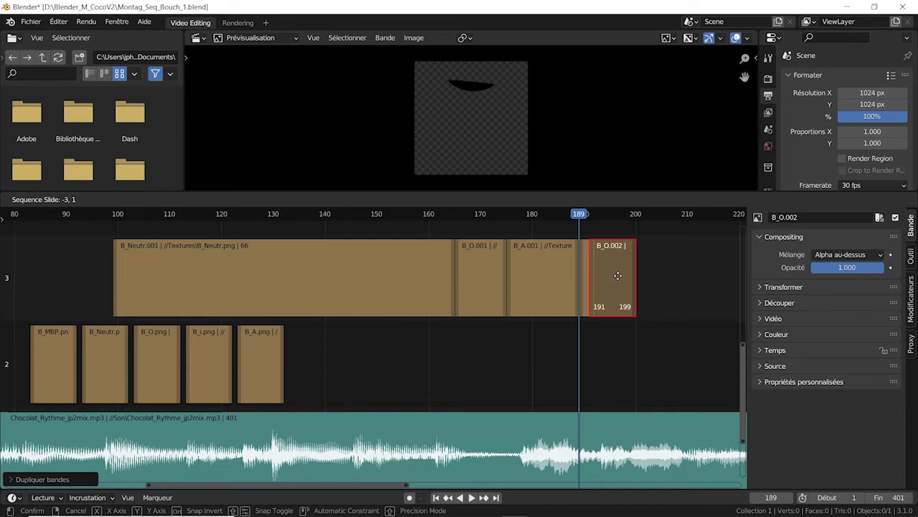
click(587, 249)
Play back the channel 3 mouth sequence from about frame 155 to check its timing against the audio.
drag(581, 214, 404, 216)
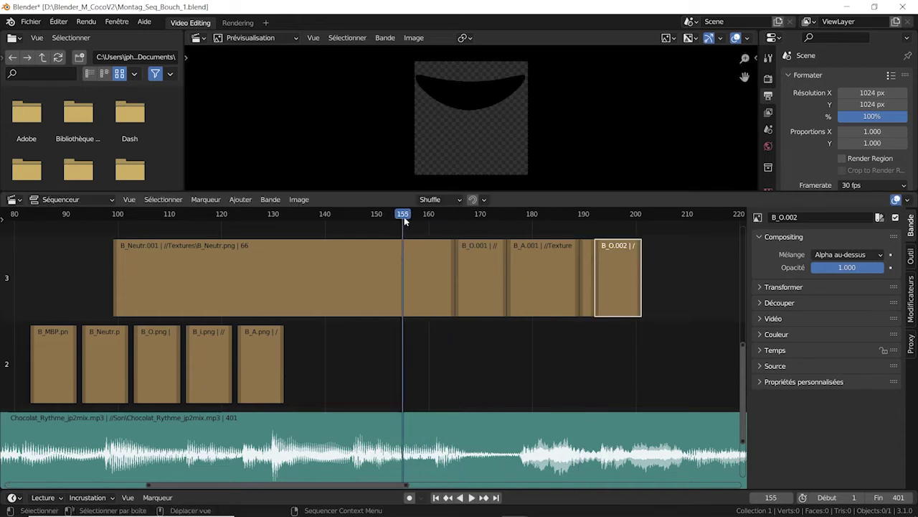
key(space)
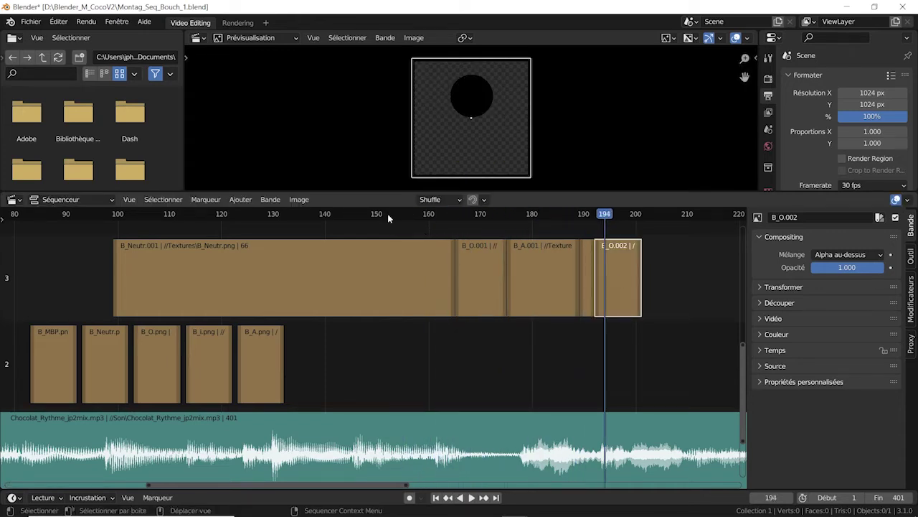
click(368, 215)
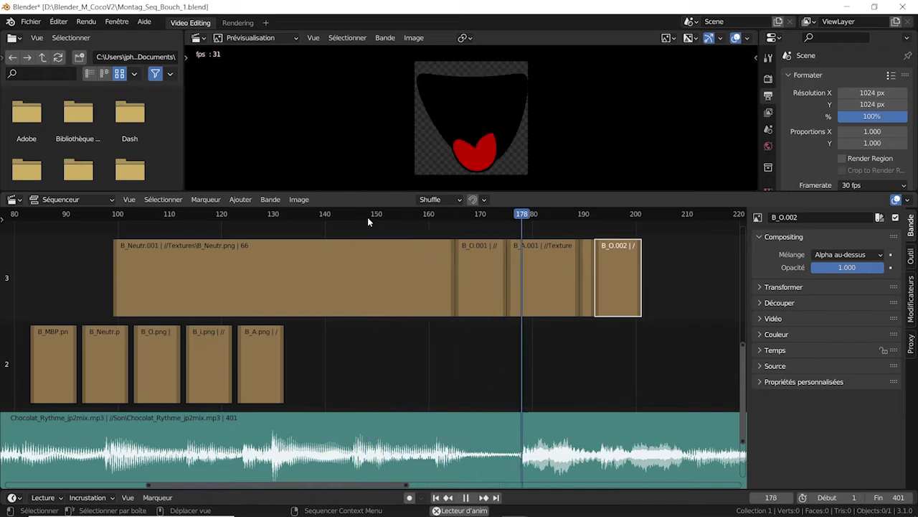
key(Escape)
Listen to the audio after frame 201 and add a timeline marker at frame 212.
drag(367, 217, 640, 216)
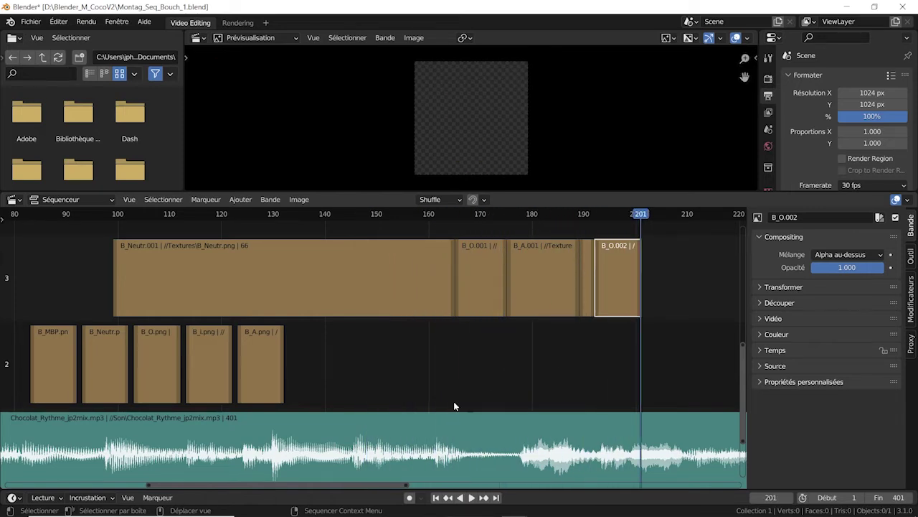
drag(409, 487, 488, 487)
key(space)
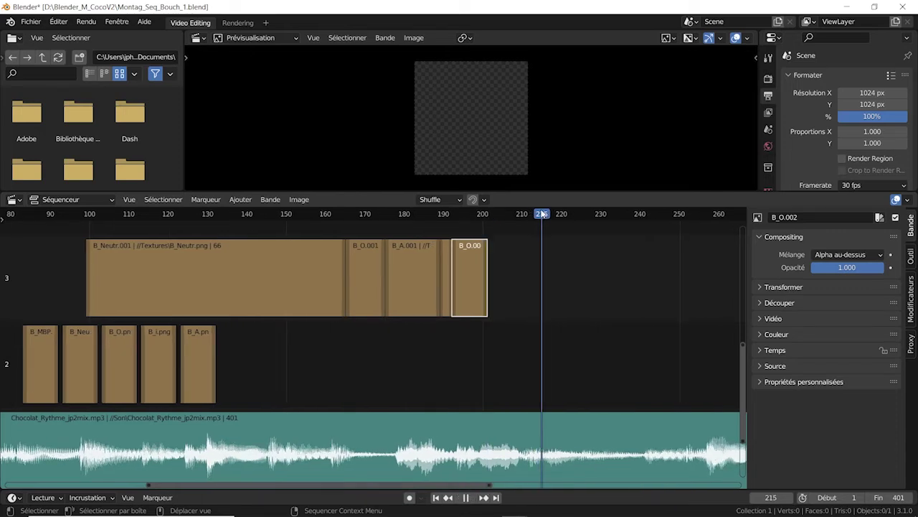
key(space)
drag(578, 213, 530, 214)
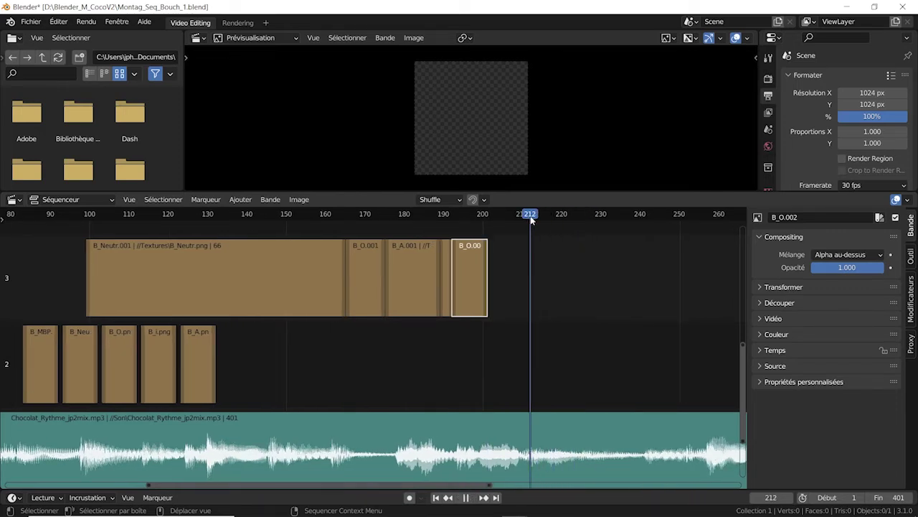
key(m)
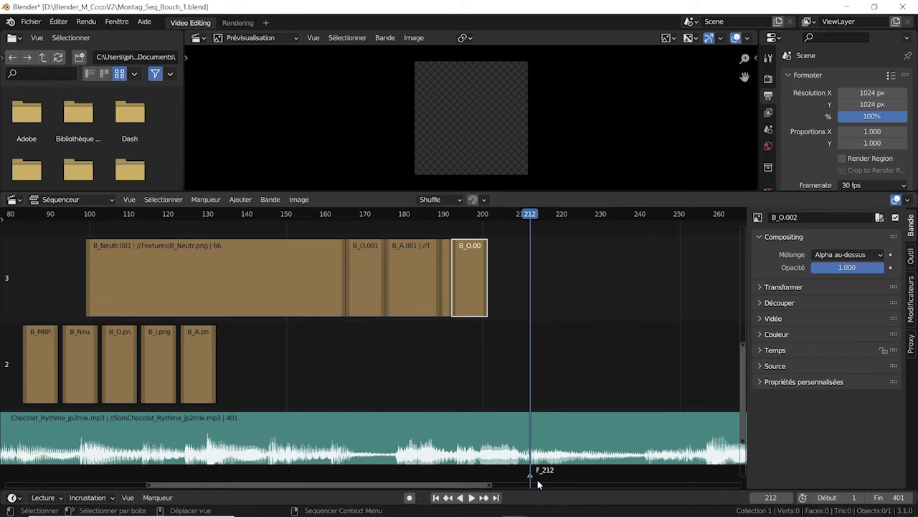
Extend the end of the second B_O copy on channel 3 to frame 207.
drag(531, 214, 451, 214)
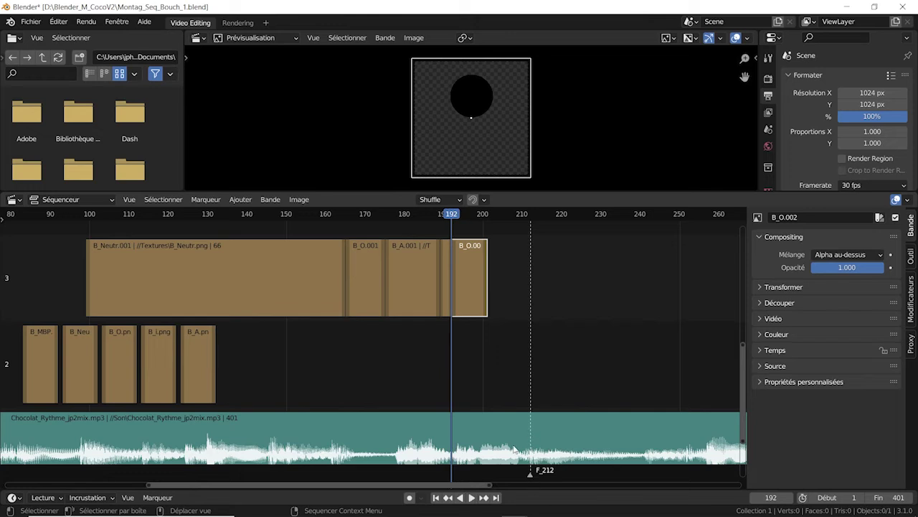
drag(488, 302, 509, 290)
Duplicate the B_A.png strip, place the copy on channel 3 starting at frame 207, and extend it to 46 frames long.
click(198, 363)
key(shift+d)
click(529, 362)
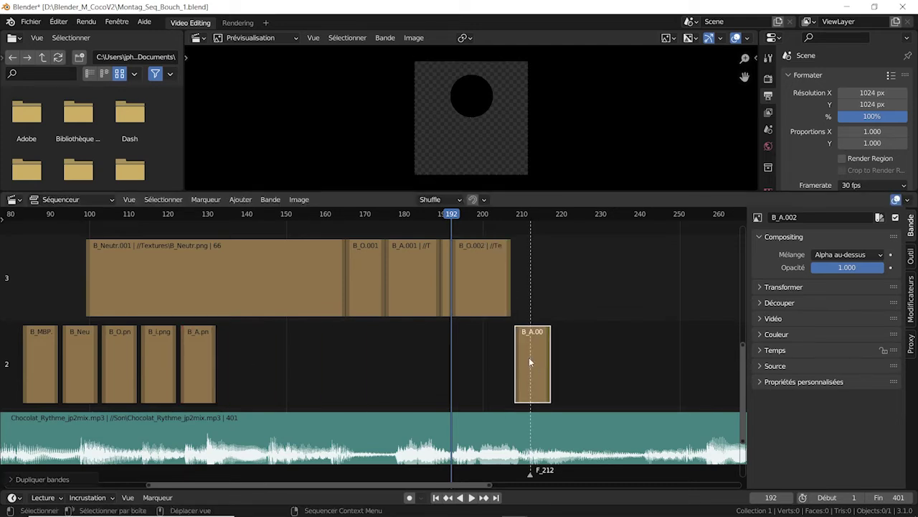
drag(530, 362, 534, 236)
click(512, 218)
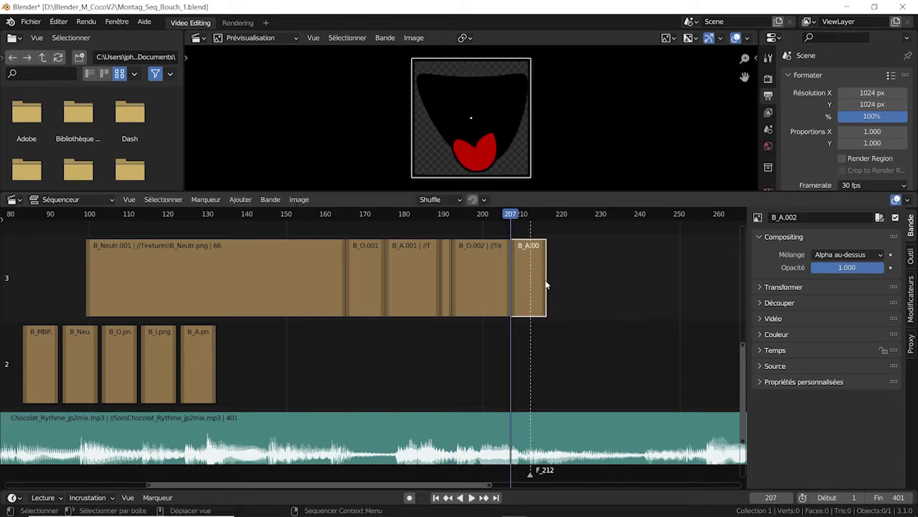
drag(545, 286, 685, 288)
Play back the whole mouth sequence from frame 100 to check it against the audio.
drag(492, 484, 628, 482)
click(62, 216)
key(space)
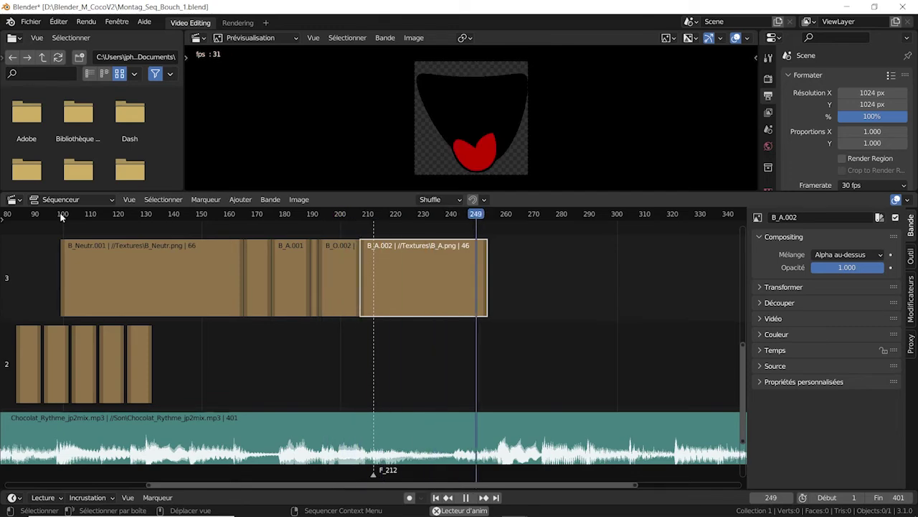
key(space)
Replay the adjusted mouth sequence from about frame 118 and return to about frame 167 to check the lip-sync.
key(space)
click(111, 216)
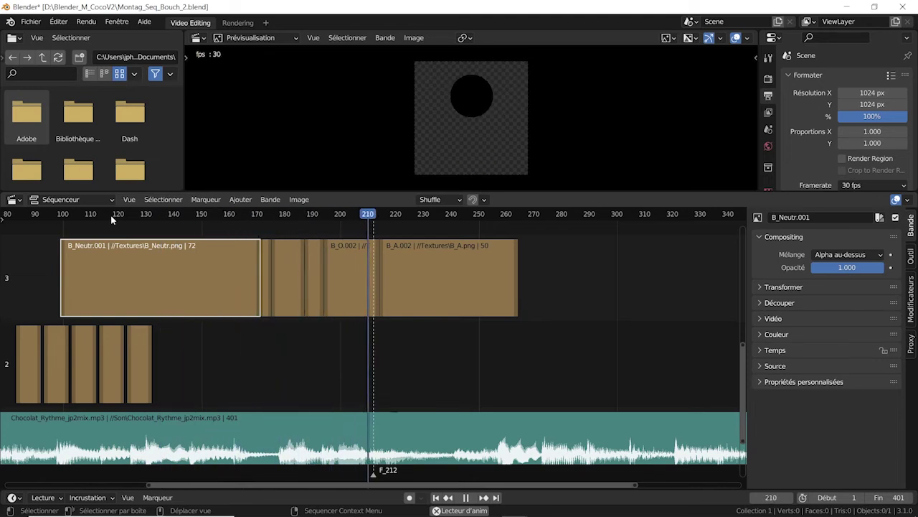
key(space)
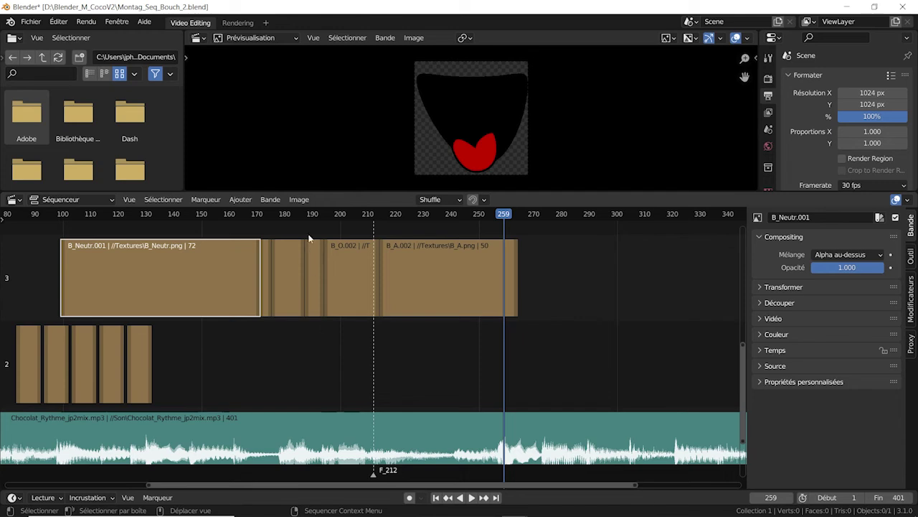
click(257, 214)
key(space)
click(248, 214)
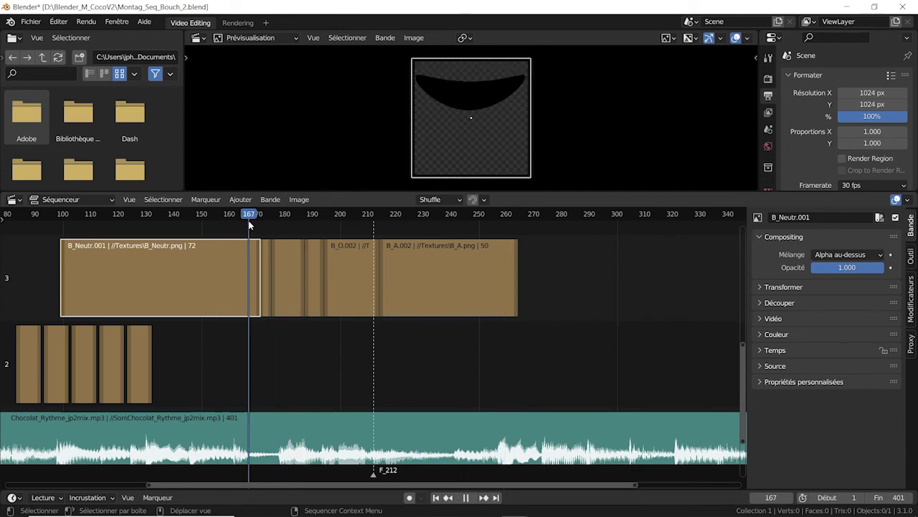
Stop playback and move the playhead to frame 171 to check the mouth shape at the start of the first B_O strip.
key(space)
click(265, 263)
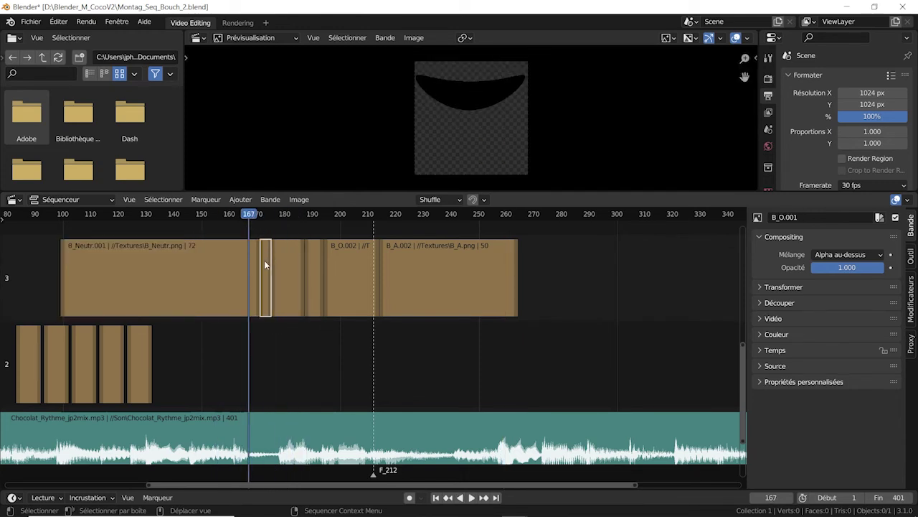
drag(251, 215, 262, 217)
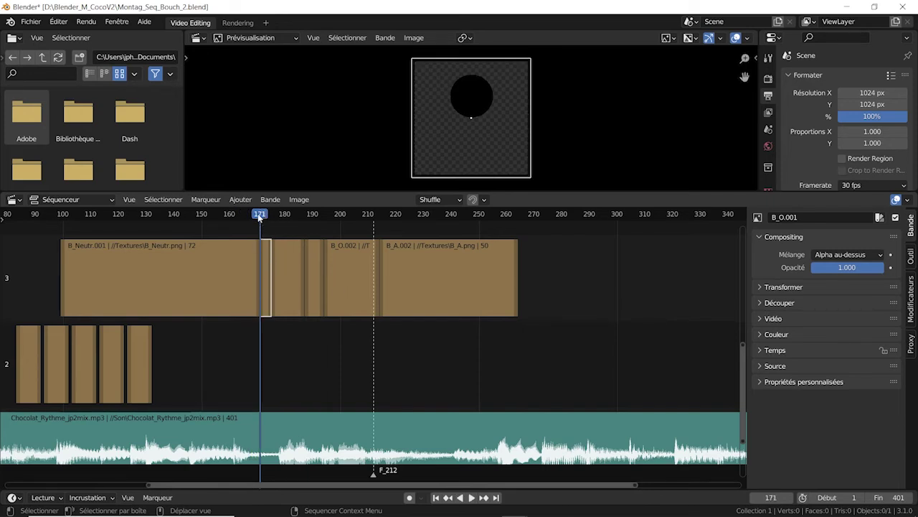
click(418, 282)
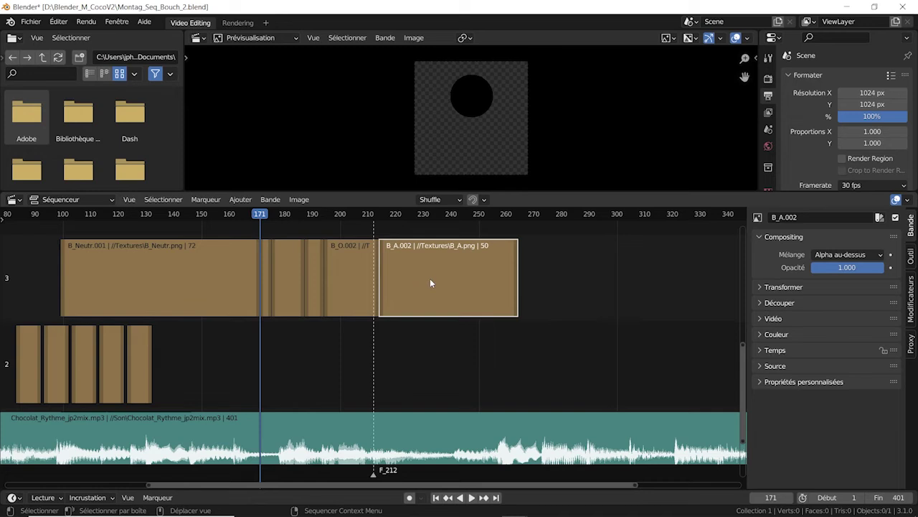
mouse_move(429, 278)
mouse_down()
mouse_move(565, 285)
mouse_move(492, 289)
mouse_move(430, 265)
mouse_up()
Delete the source strips B_MBP.png, B_Neutr.png, B_O.png and B_A.png from channel 2.
drag(149, 485, 1, 484)
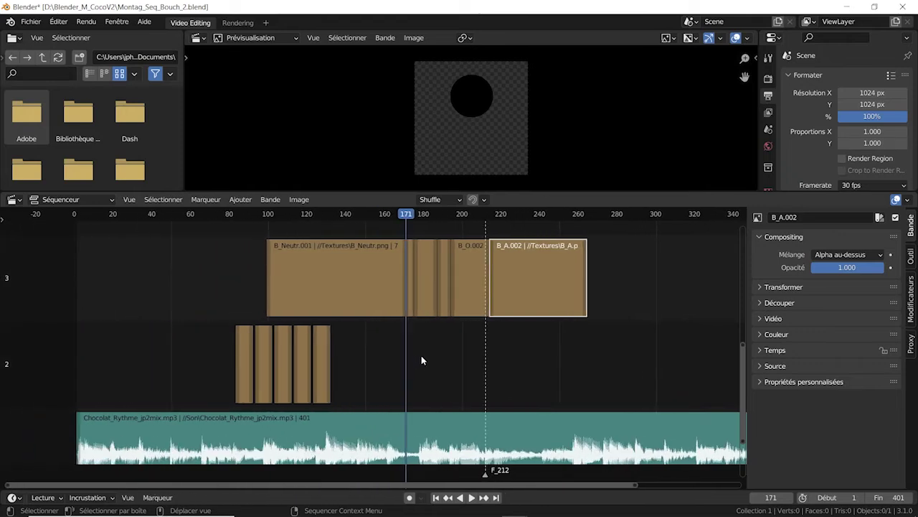
drag(636, 485, 295, 473)
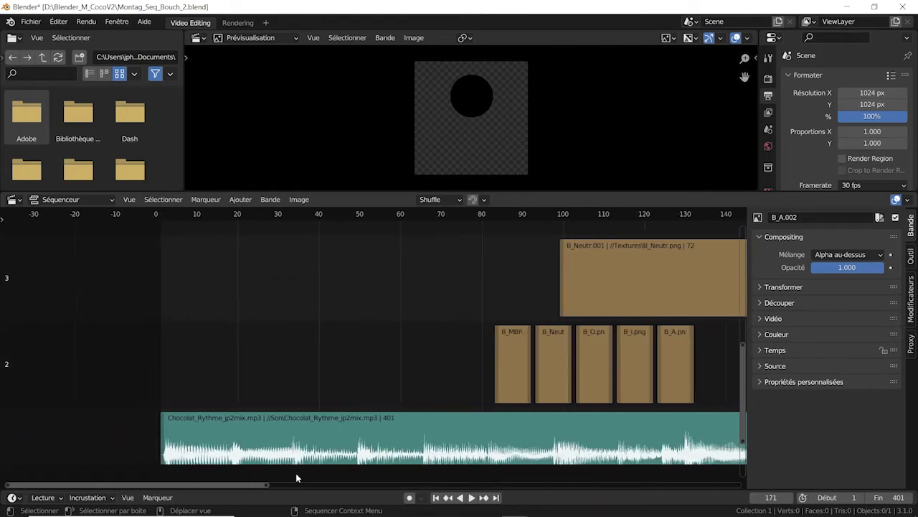
click(556, 362)
shift+click(512, 364)
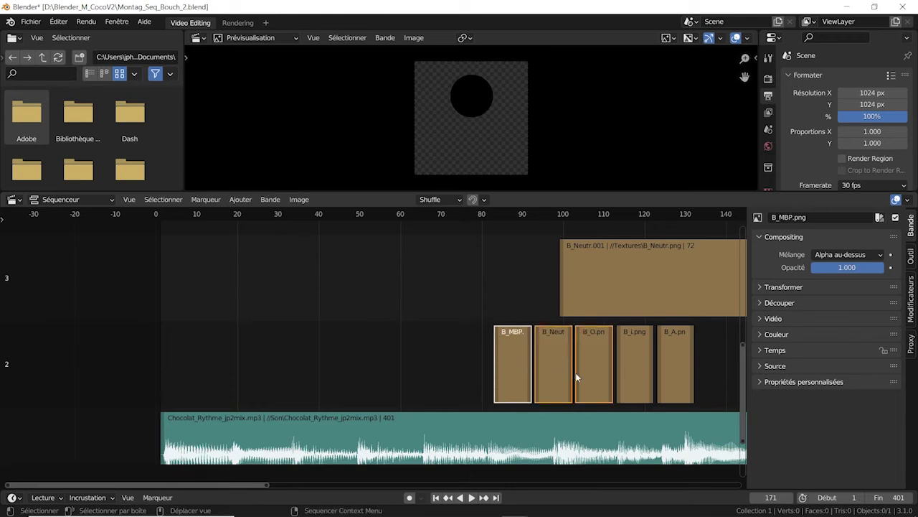
key(Delete)
click(671, 364)
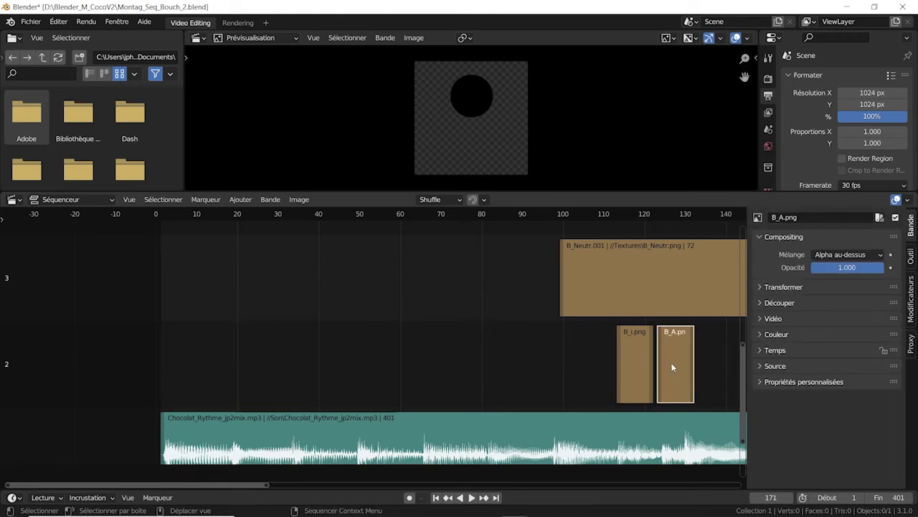
key(Delete)
Move the B_Neutr.001 strip on channel 3 to start at frame 1 and extend it to 170 frames, up to the following strip.
click(614, 280)
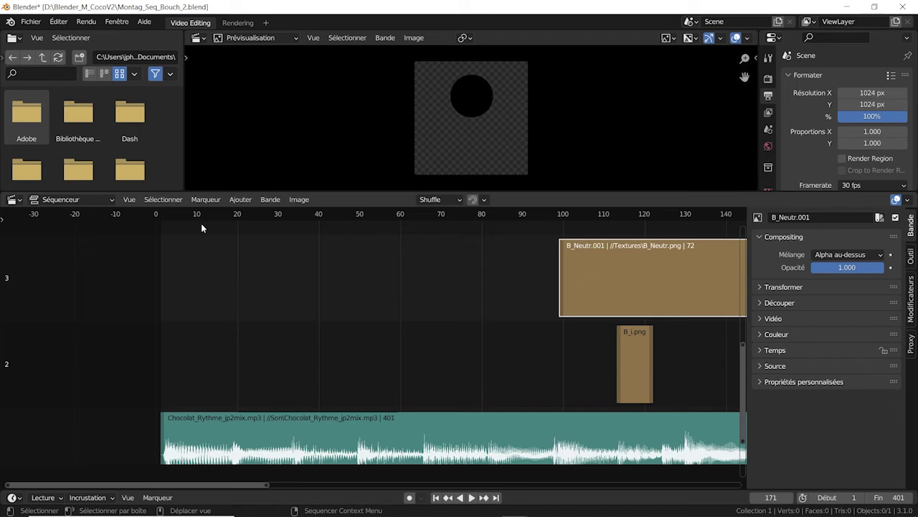
drag(183, 216, 160, 218)
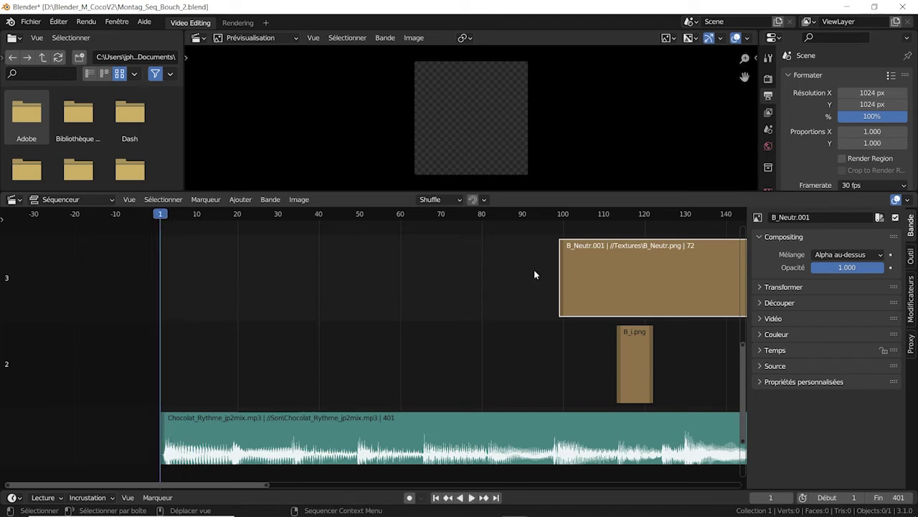
key(g)
click(134, 275)
scroll(529, 491, down, 3)
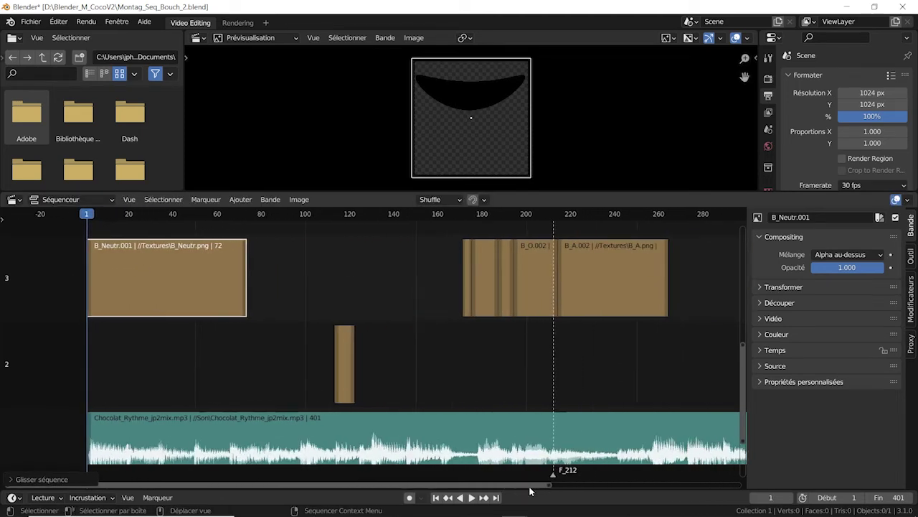
drag(248, 299, 463, 302)
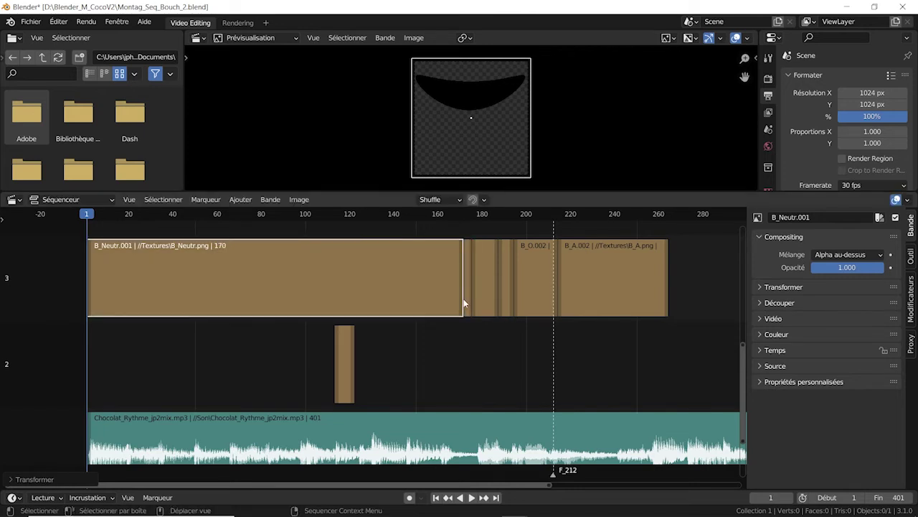
Move the unused B_i.png strip to channel 3, beyond the end of the audio at about frame 419.
click(345, 365)
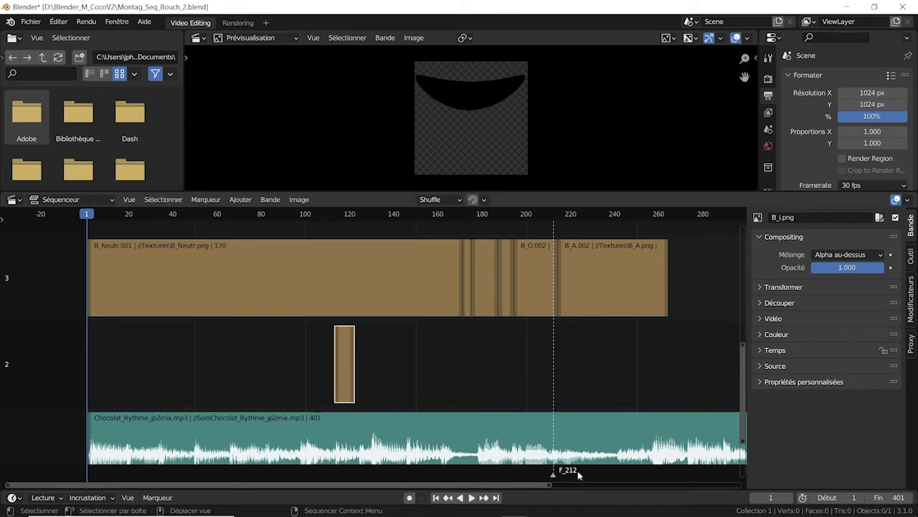
drag(554, 486, 805, 489)
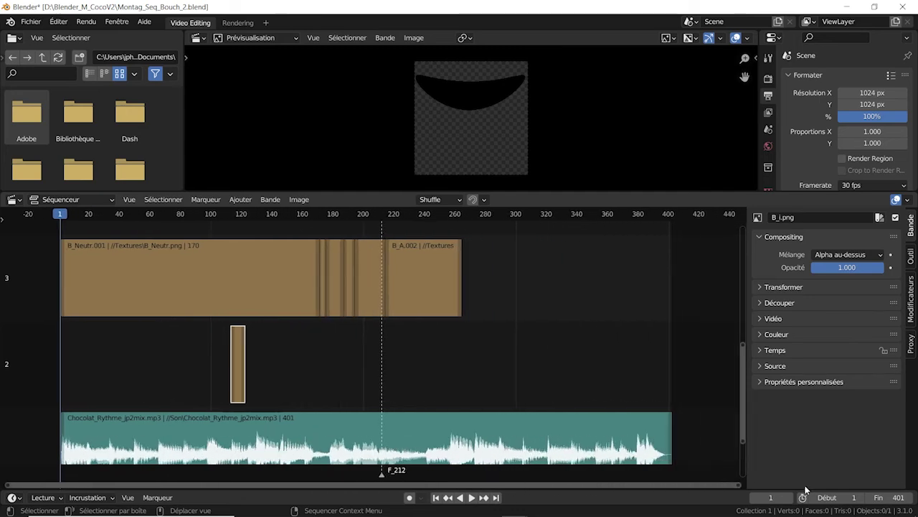
drag(239, 372, 705, 289)
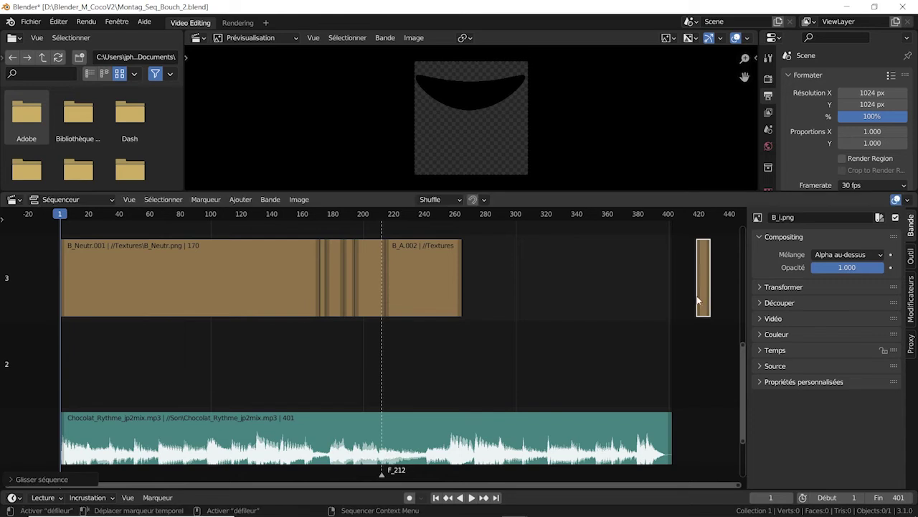
Duplicate the B_Neutr.001 strip, place the copy on channel 3 from frame 264, and trim it to 137 frames to match the audio's end.
click(208, 281)
key(shift+d)
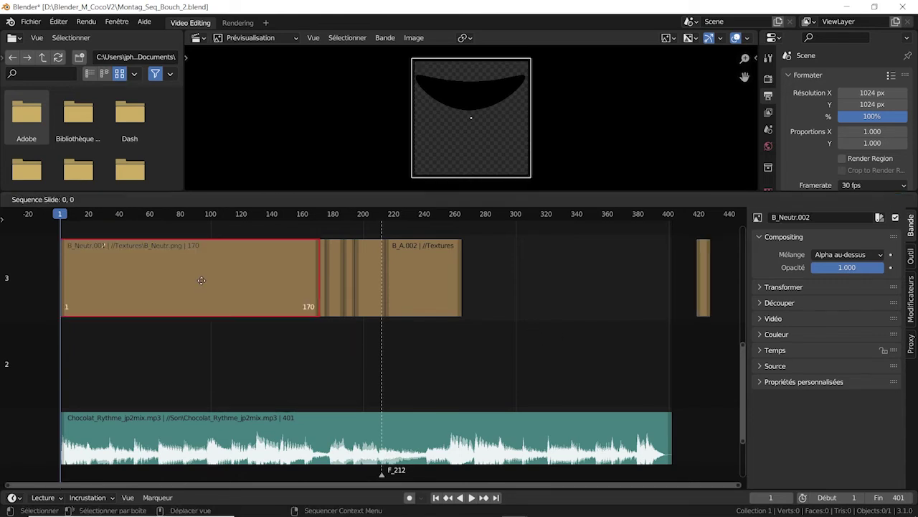
click(206, 369)
drag(181, 365, 576, 363)
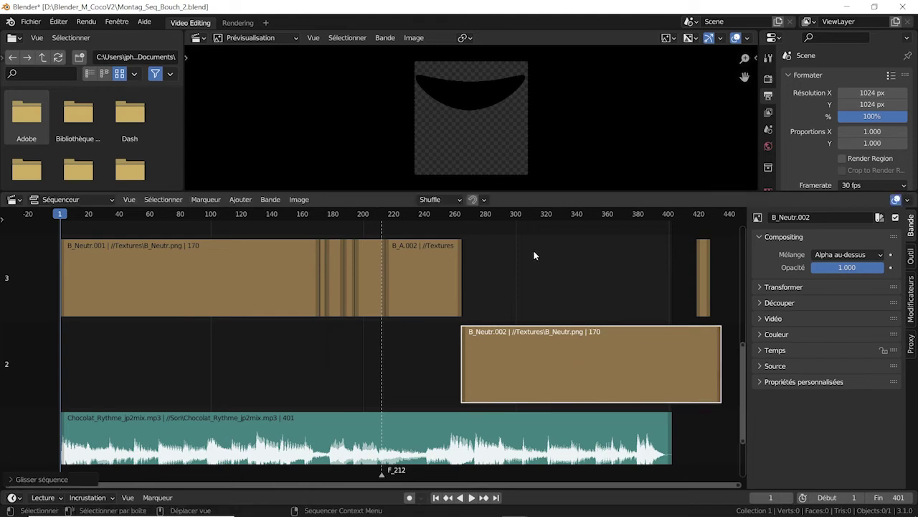
click(463, 214)
drag(723, 350, 672, 350)
drag(548, 363, 548, 308)
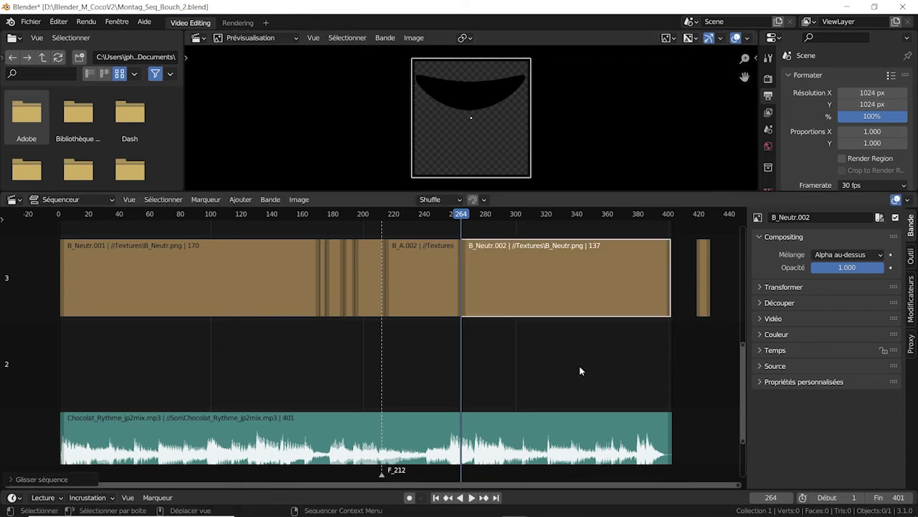
Move the playhead to frame 175 and save the project as Montag_Seq_Bouch_3.blend.
drag(462, 214, 326, 219)
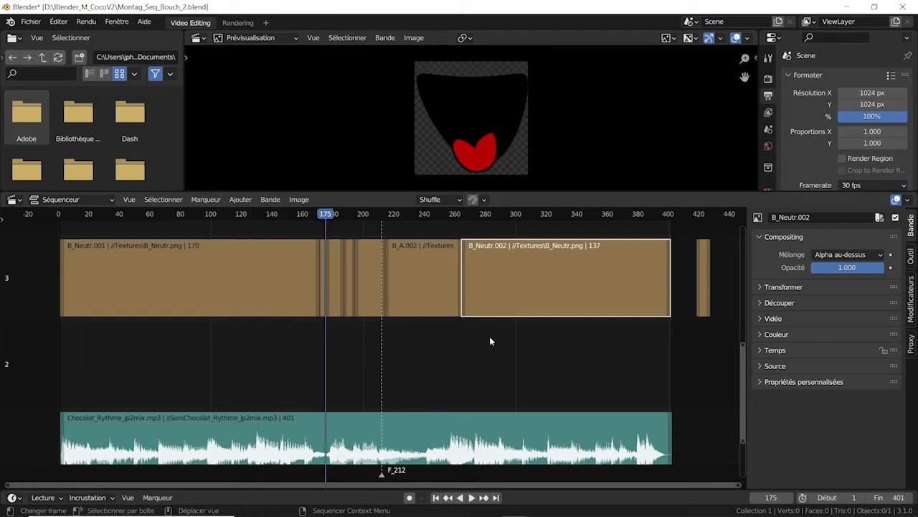
key(ctrl+alt+s)
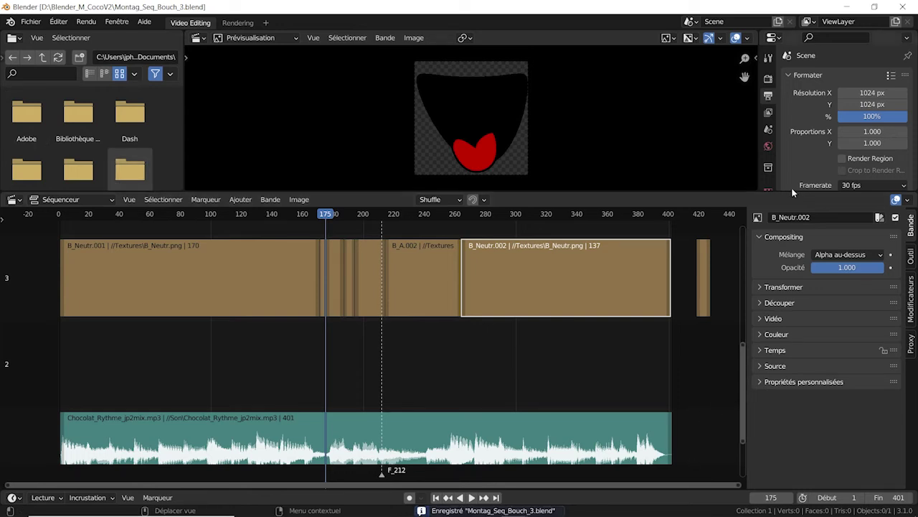
Enlarge the output properties area and set the render output to PNG format with RGBA color.
drag(783, 191, 777, 313)
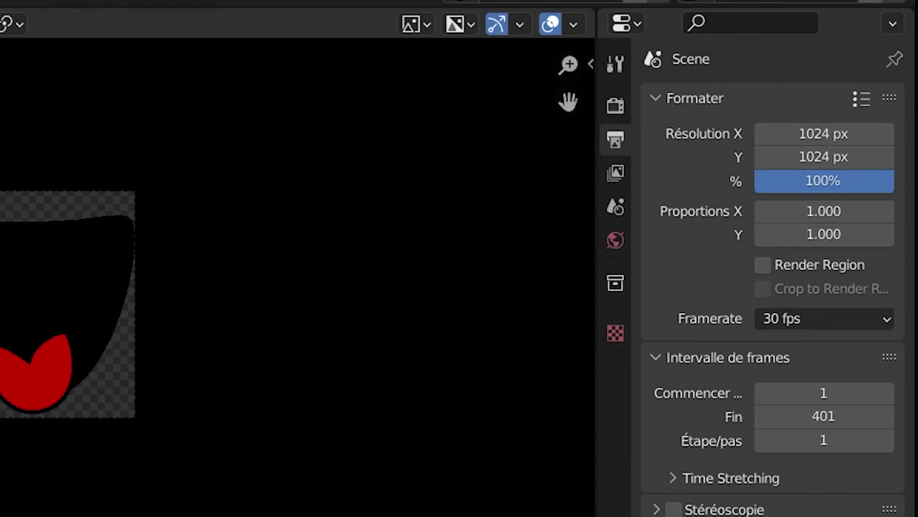
drag(596, 282, 389, 283)
scroll(627, 338, down, 5)
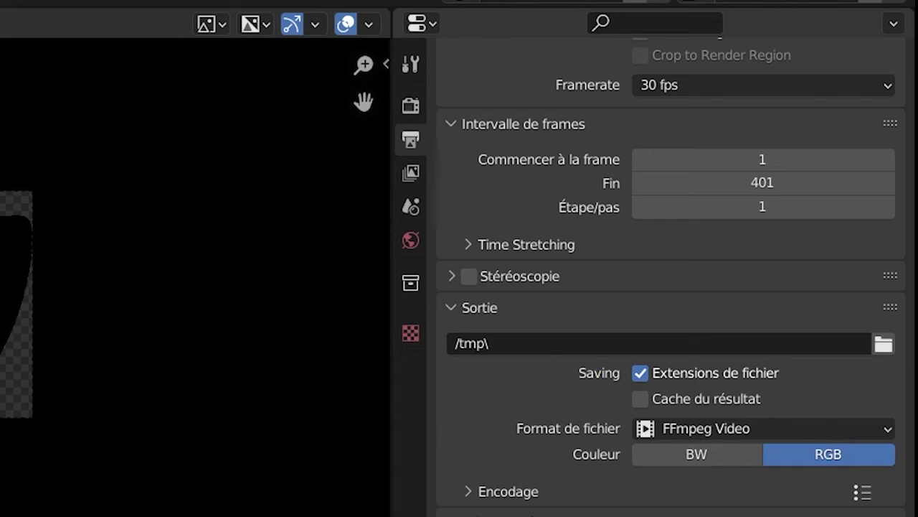
click(482, 495)
scroll(520, 414, down, 6)
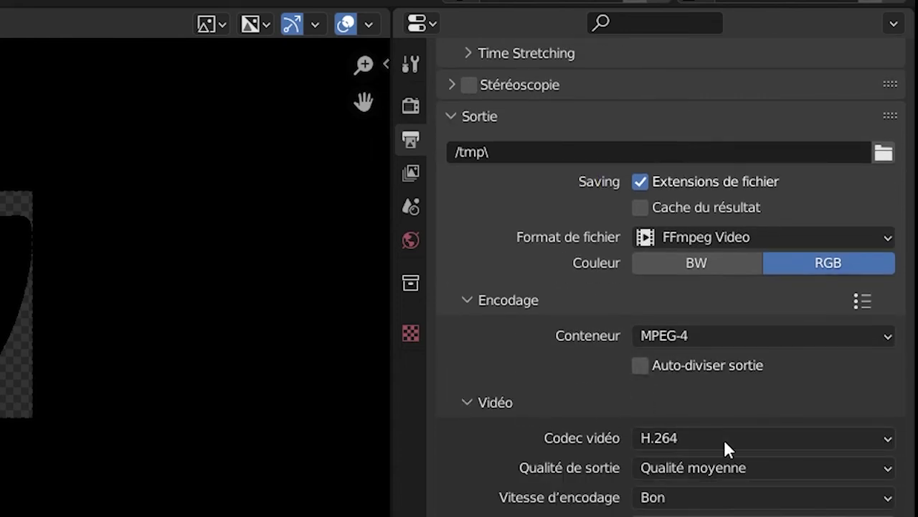
scroll(725, 447, down, 4)
scroll(738, 426, up, 8)
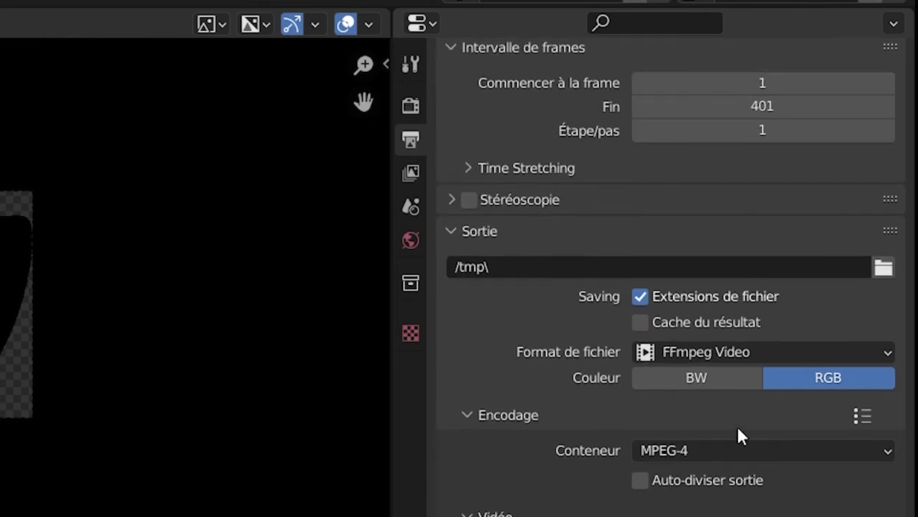
click(783, 394)
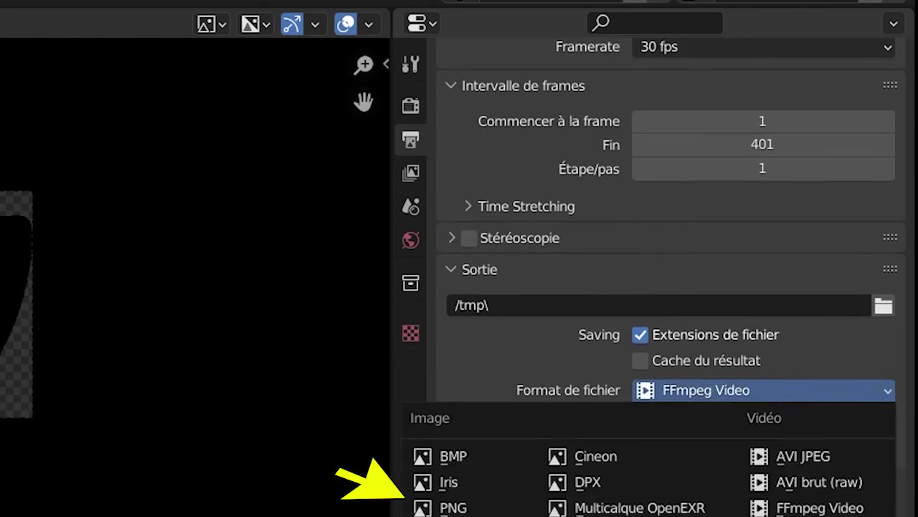
click(453, 507)
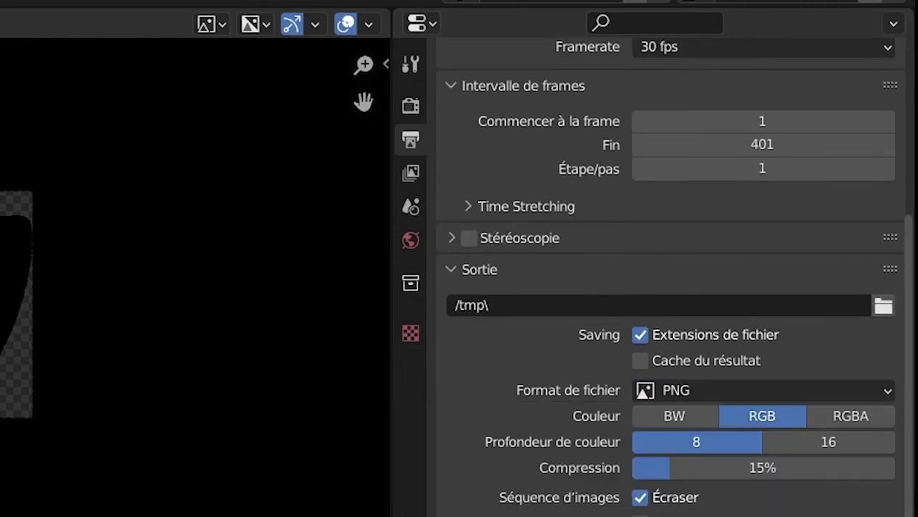
click(865, 419)
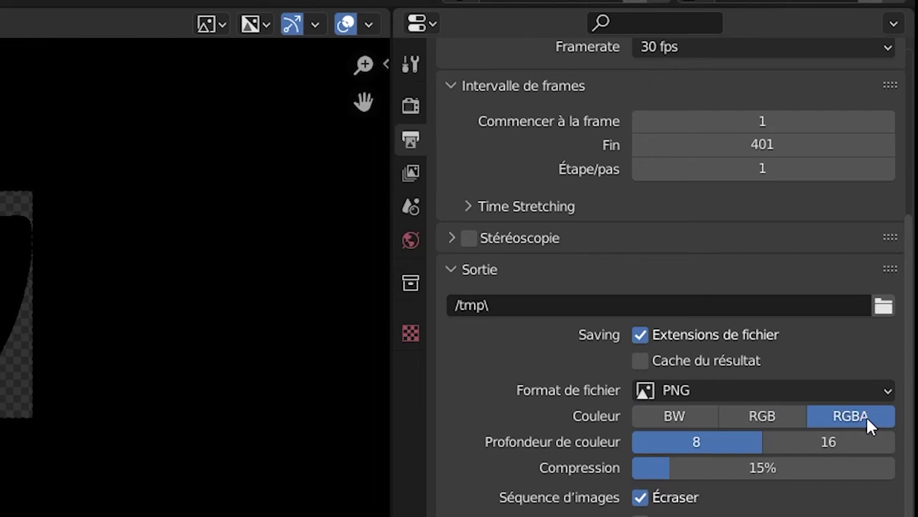
For the output path, create a folder named Seq_Bouche in D:\Blender_M_CocoV2 and open it.
click(883, 306)
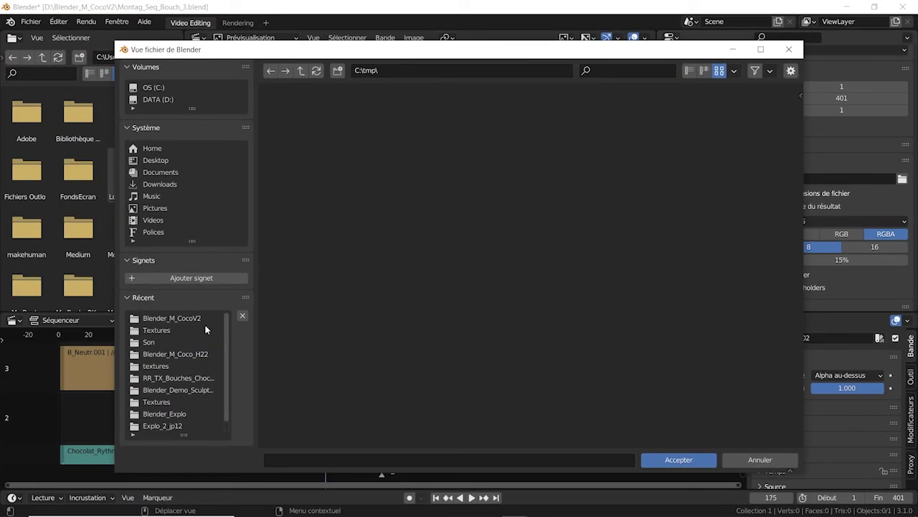
click(204, 320)
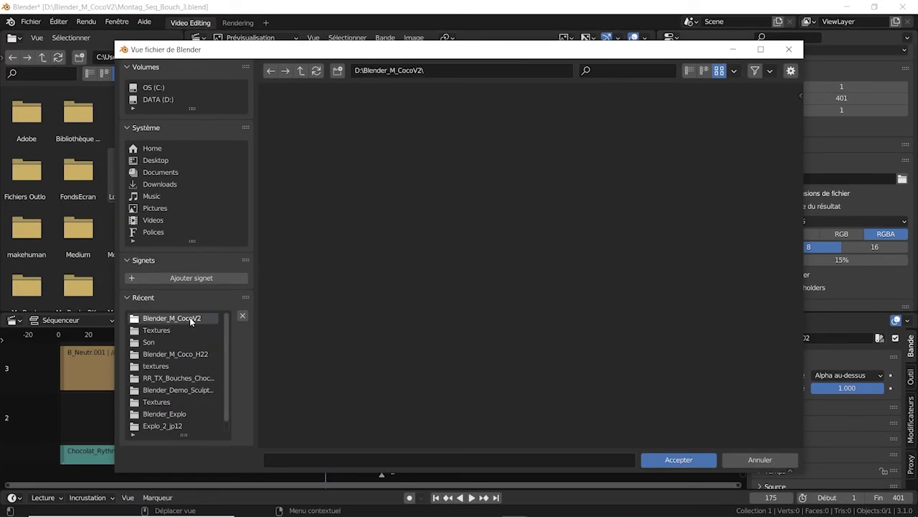
click(337, 71)
text(Seq_Bouche)
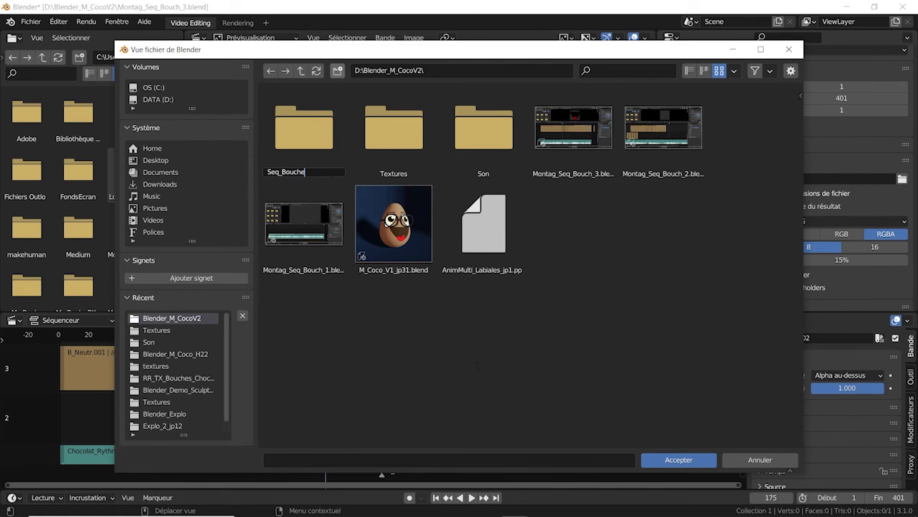
key(Return)
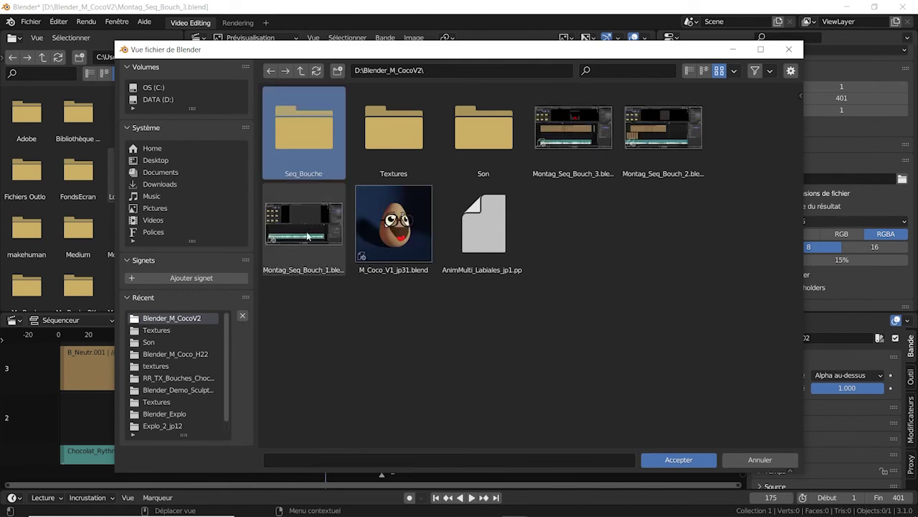
double_click(292, 139)
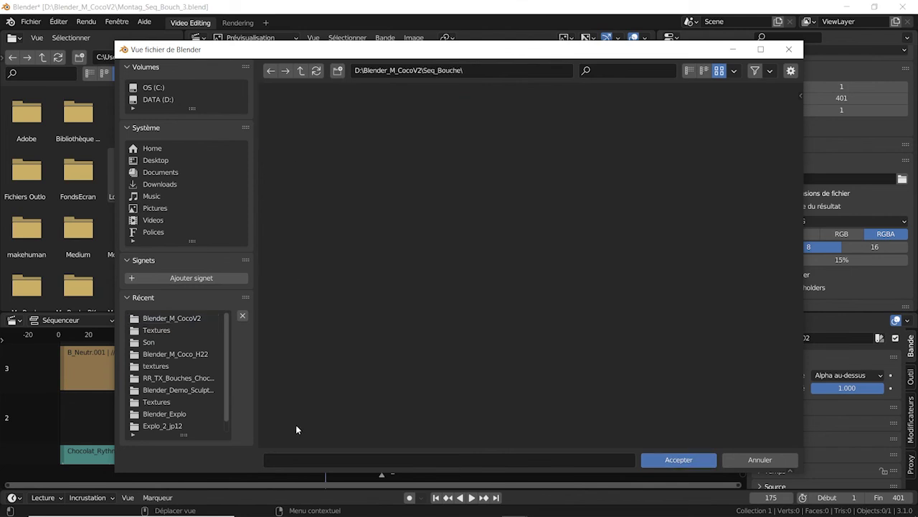
Set the output file name prefix to "Bouch," and accept the output path.
click(296, 459)
text(Bouch,)
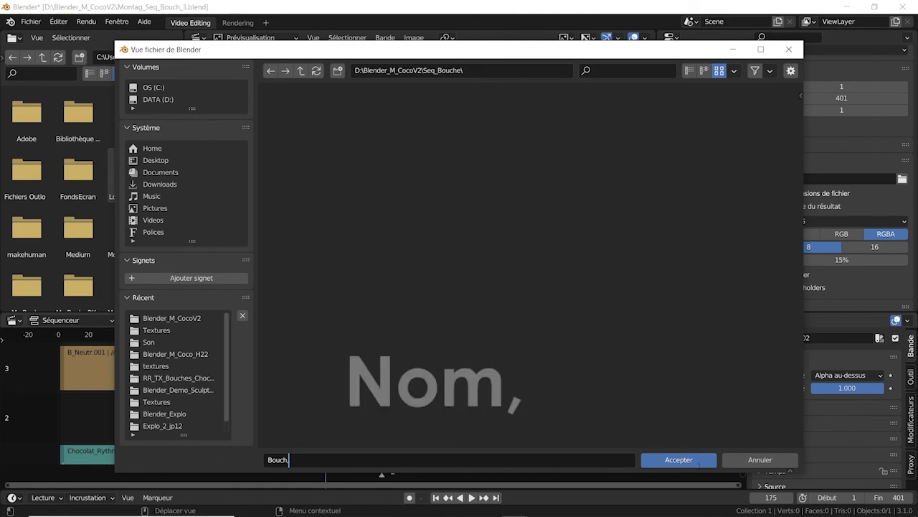
click(679, 459)
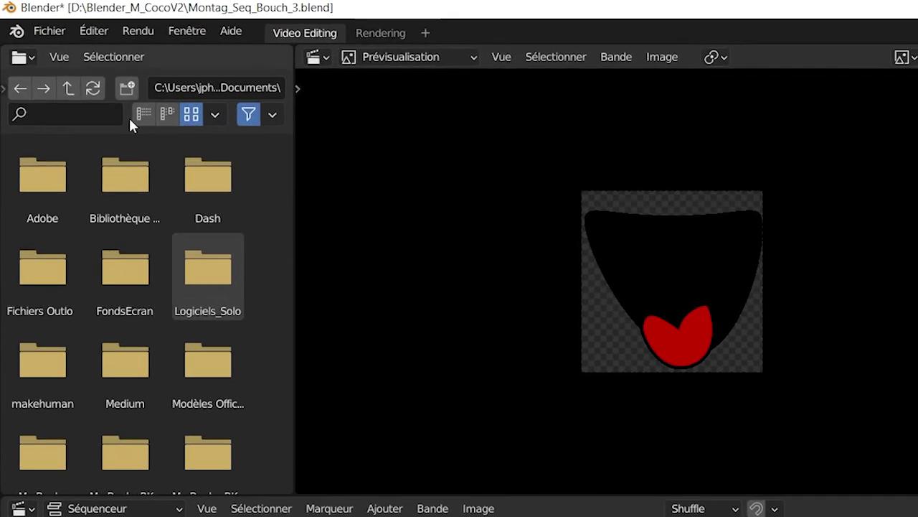
Render the full animation as an image sequence and close the render window when it finishes.
click(90, 22)
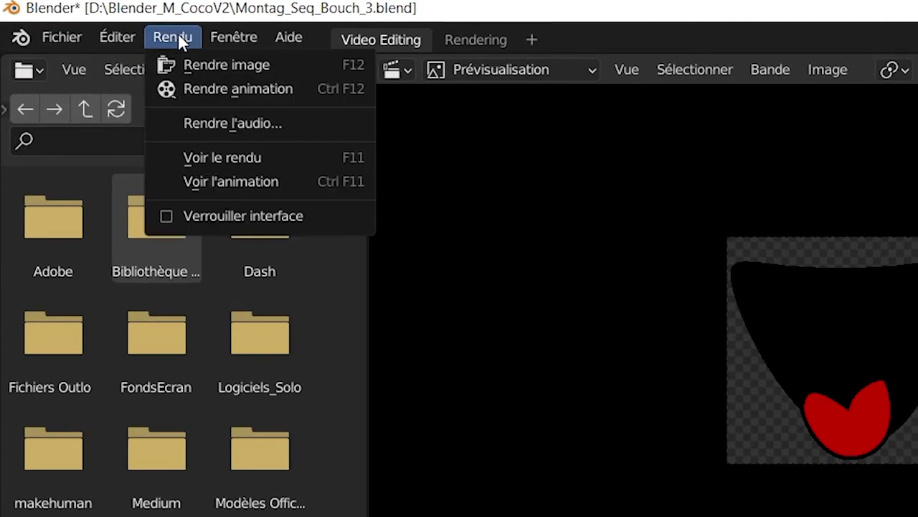
click(220, 90)
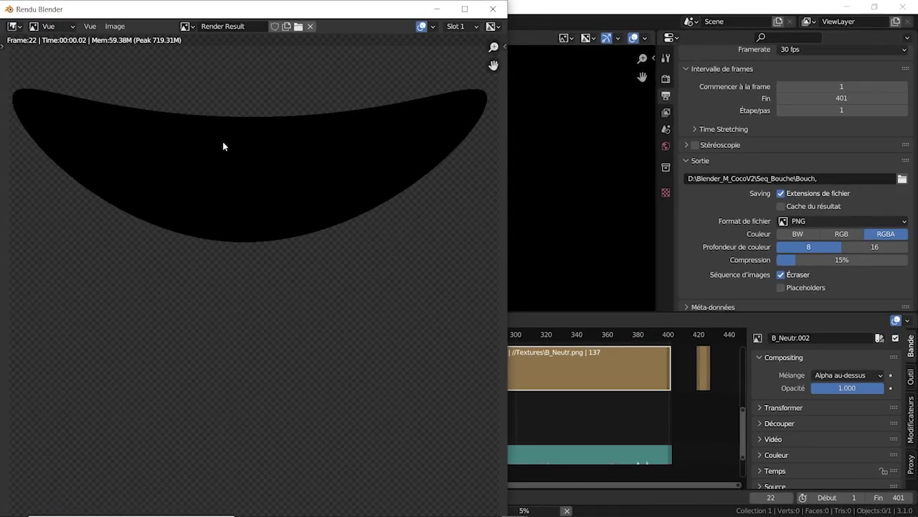
scroll(246, 152, down, 4)
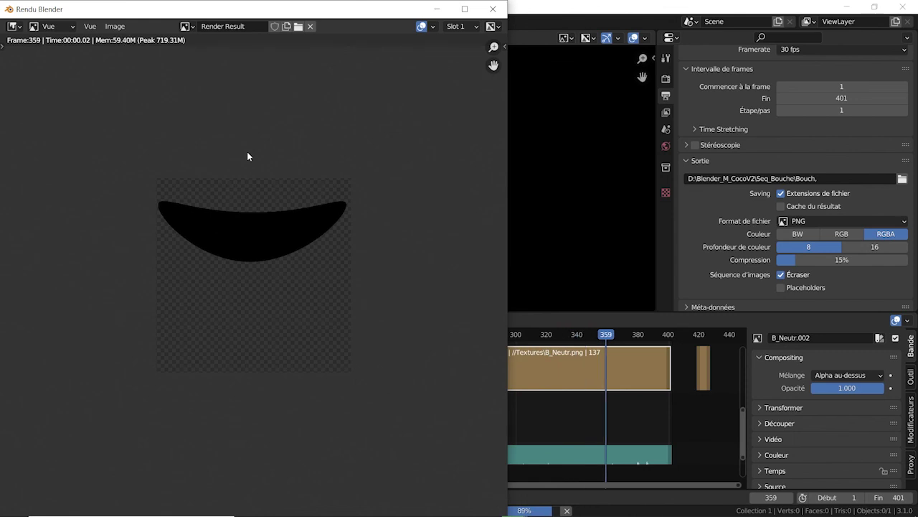
click(492, 9)
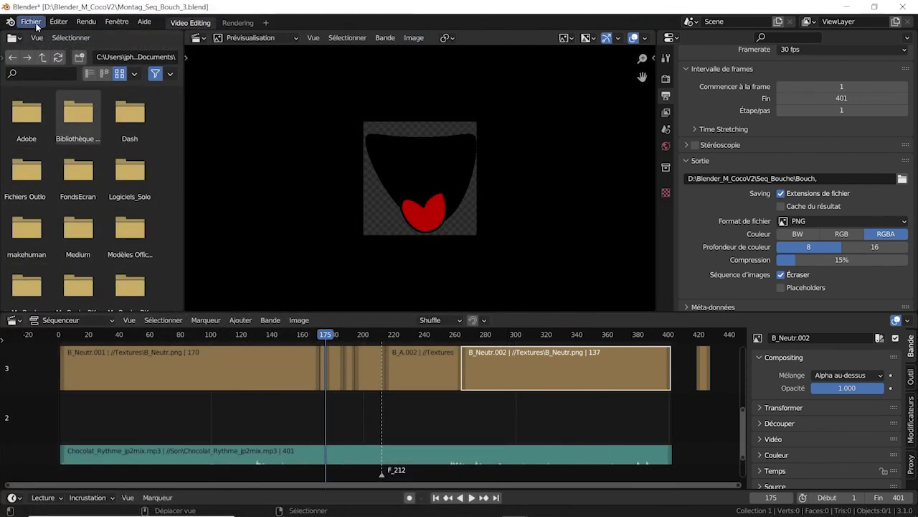
Open the Save As dialog for the project file in the Blender_M_CocoV2 folder.
click(34, 23)
click(65, 114)
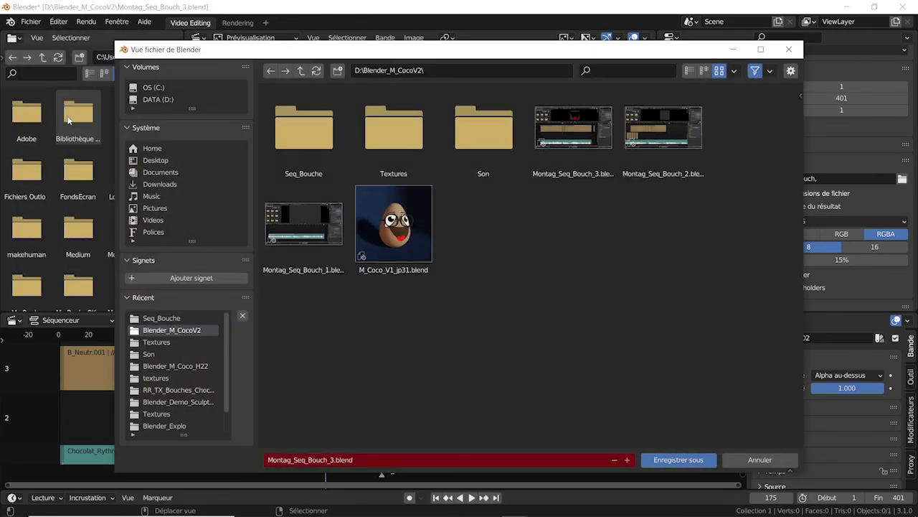